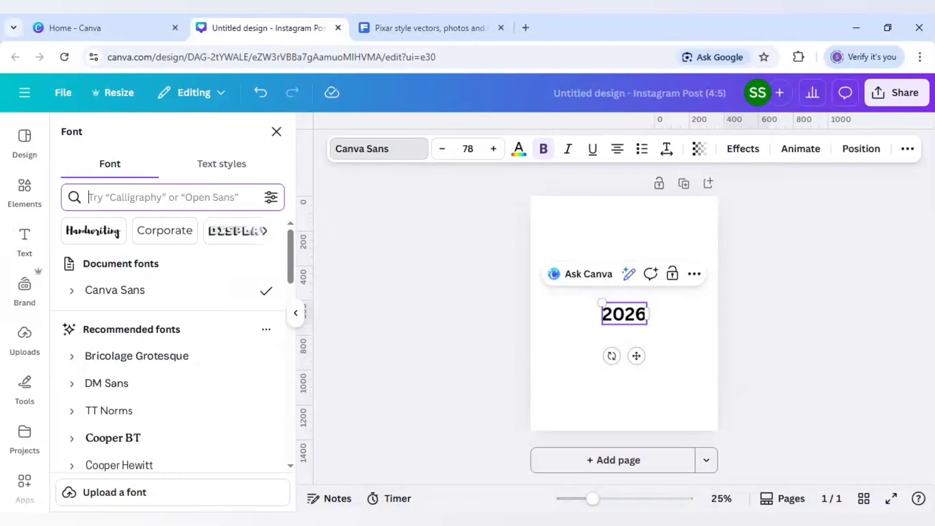
Step: Change the 2026 text's font to Sports World
{"action": "type", "text": "sports"}
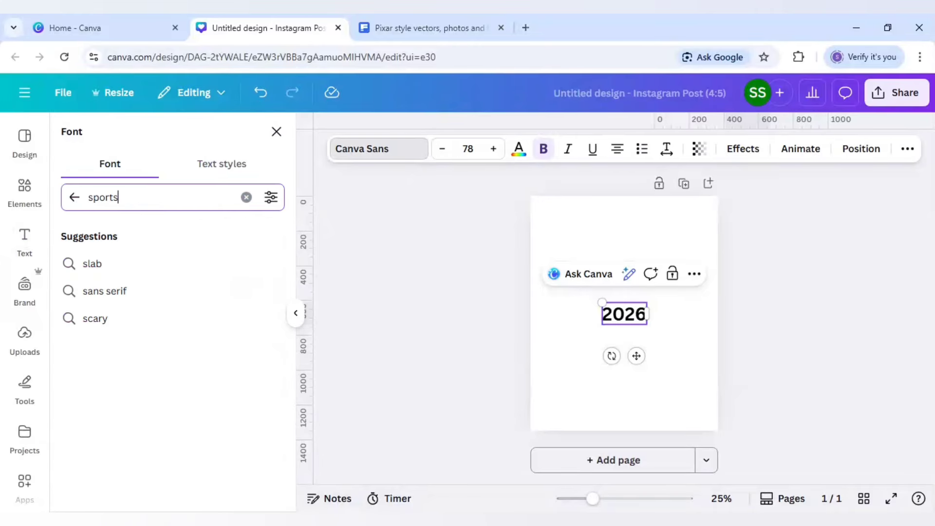
{"action": "type", "text": " world"}
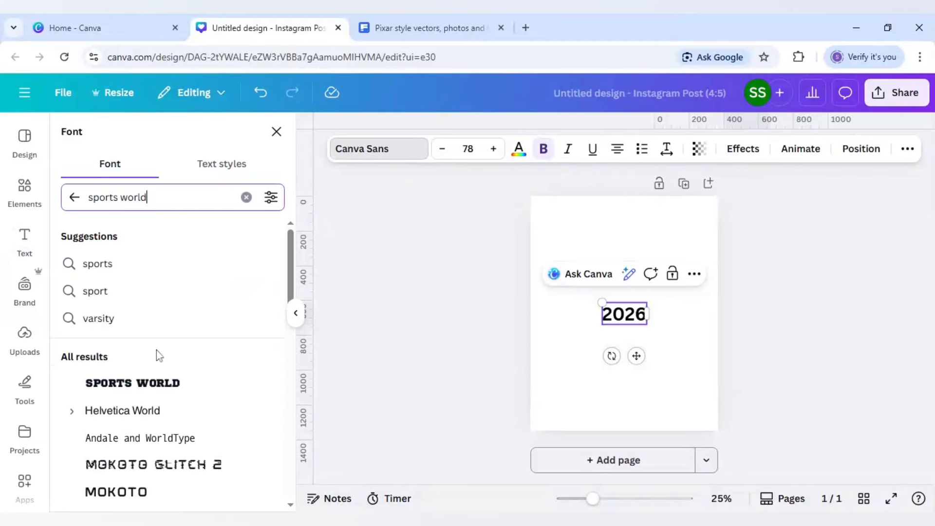
{"action": "left_click", "coordinate": [118, 383]}
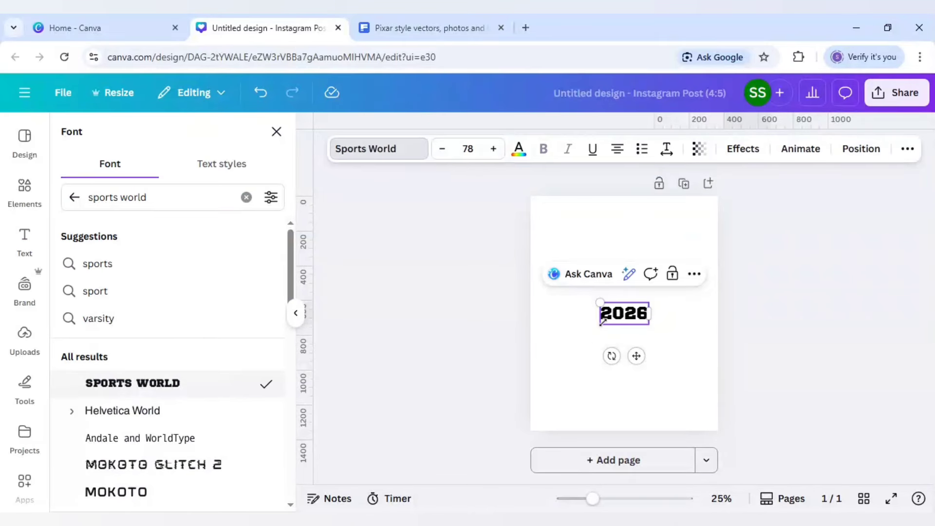
Step: Enlarge the 2026 text to about size 251 and centre it near the upper edge of the page
{"action": "left_click_drag", "start_coordinate": [602, 319], "coordinate": [520, 369]}
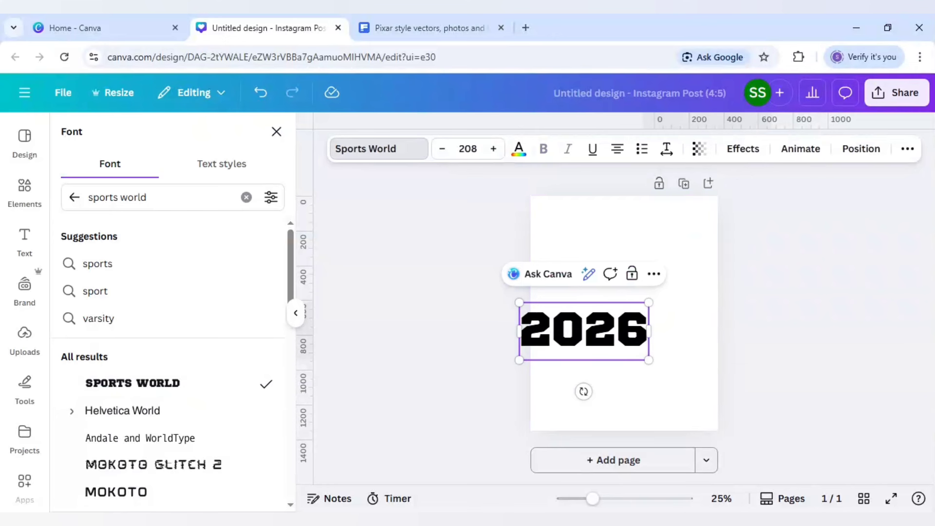
{"action": "left_click", "coordinate": [672, 338]}
{"action": "left_click", "coordinate": [613, 332]}
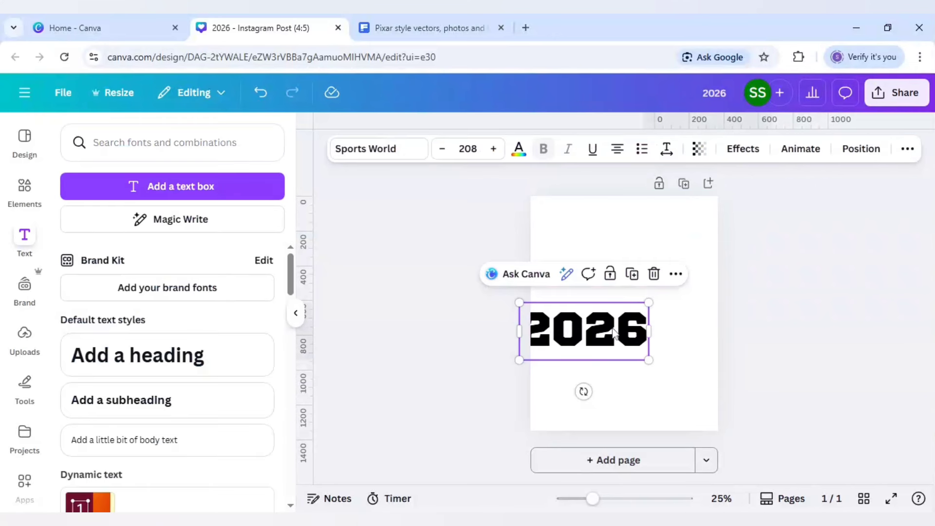
{"action": "left_click_drag", "start_coordinate": [613, 332], "coordinate": [648, 264]}
{"action": "left_click_drag", "start_coordinate": [684, 236], "coordinate": [732, 211]}
{"action": "left_click_drag", "start_coordinate": [651, 256], "coordinate": [644, 253]}
{"action": "left_click", "coordinate": [791, 343]}
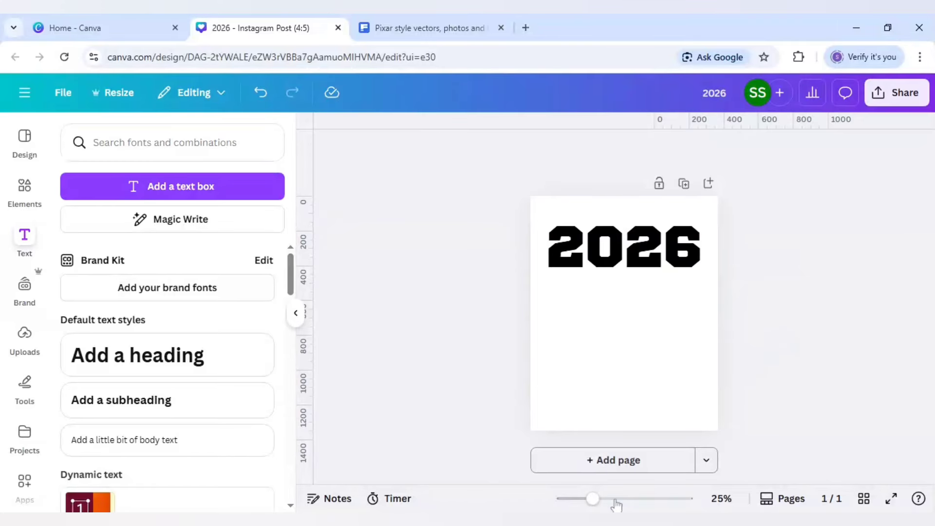
Step: Place vertical guides along both side edges of the digit 0, with the left guide at 328
{"action": "left_click_drag", "start_coordinate": [593, 499], "coordinate": [616, 499]}
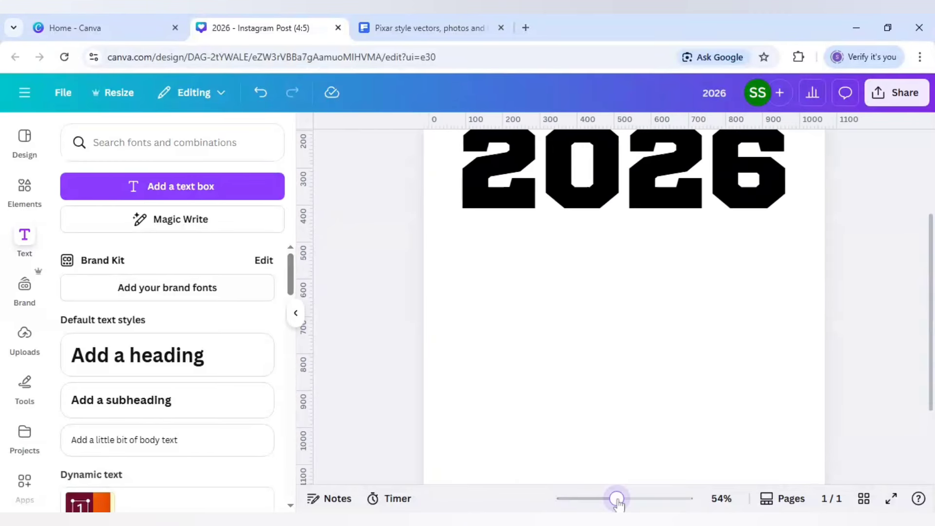
{"action": "scroll", "coordinate": [568, 329], "scroll_direction": "up", "scroll_amount": 2}
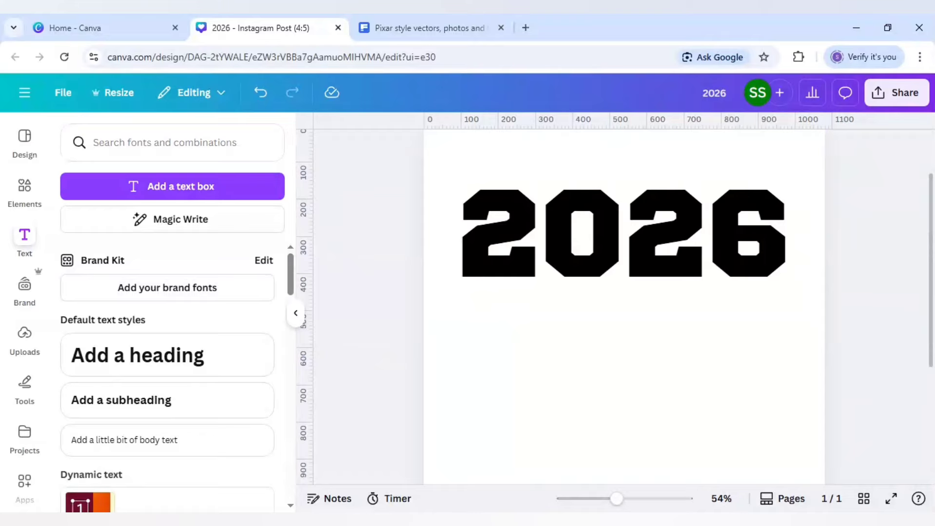
{"action": "left_click_drag", "start_coordinate": [310, 199], "coordinate": [546, 264]}
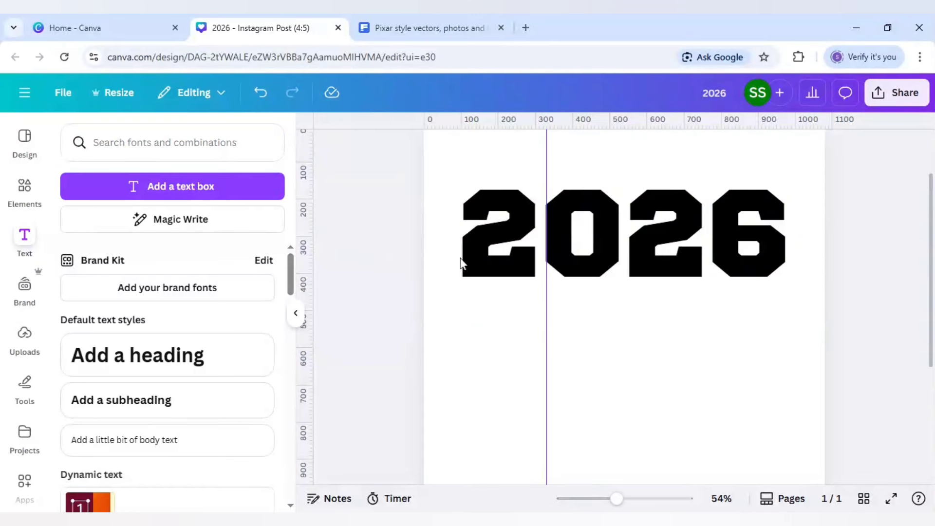
{"action": "left_click_drag", "start_coordinate": [461, 264], "coordinate": [619, 278]}
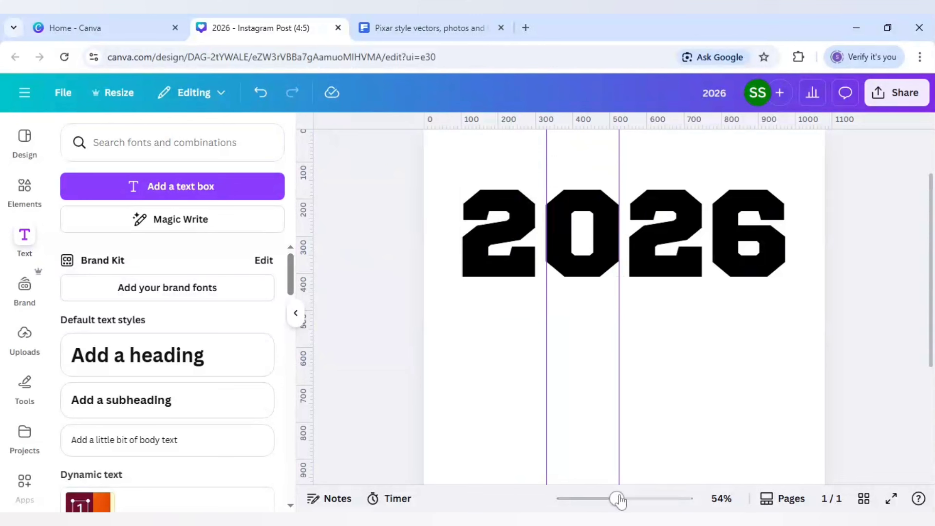
{"action": "left_click_drag", "start_coordinate": [617, 499], "coordinate": [635, 498]}
{"action": "scroll", "coordinate": [607, 358], "scroll_direction": "up", "scroll_amount": 2}
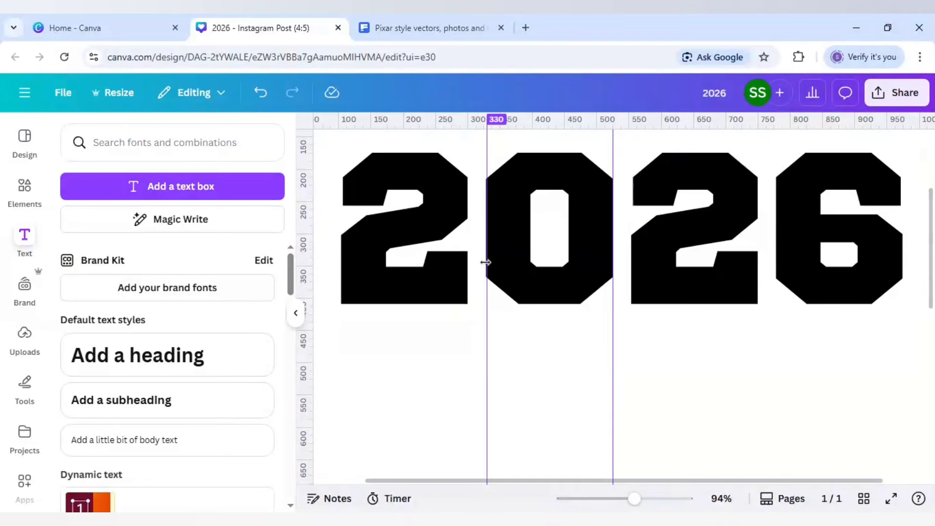
{"action": "left_click_drag", "start_coordinate": [485, 262], "coordinate": [485, 262]}
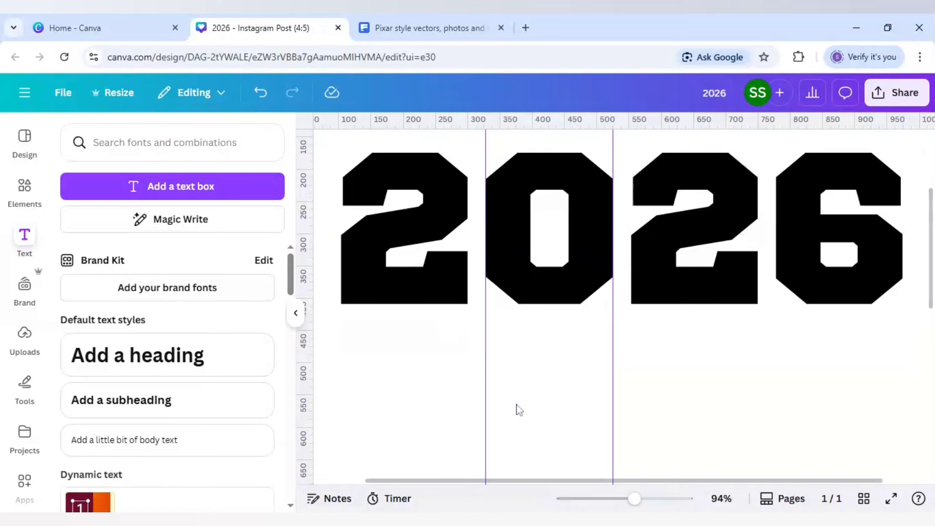
Step: Add a black rectangle over the lower part of the 0 and narrow it to the digit's width between the guides
{"action": "key", "text": "r"}
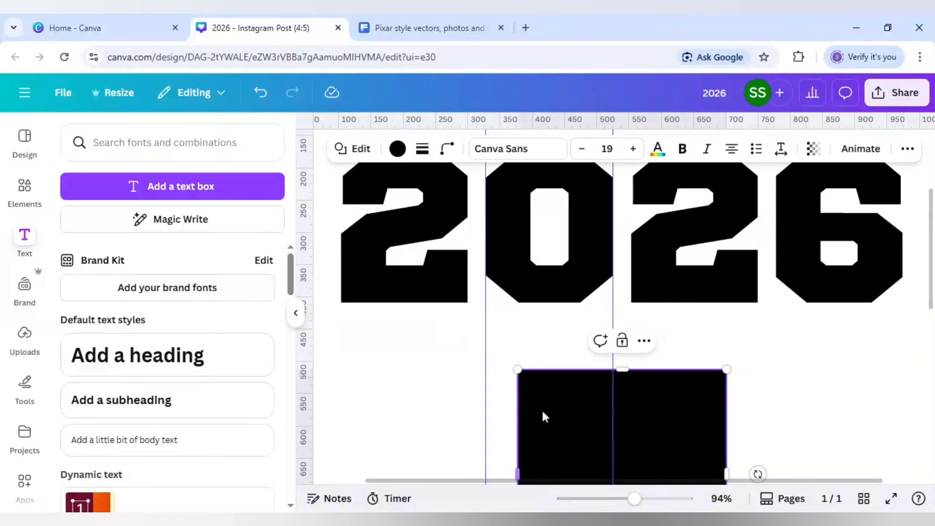
{"action": "left_click", "coordinate": [739, 424]}
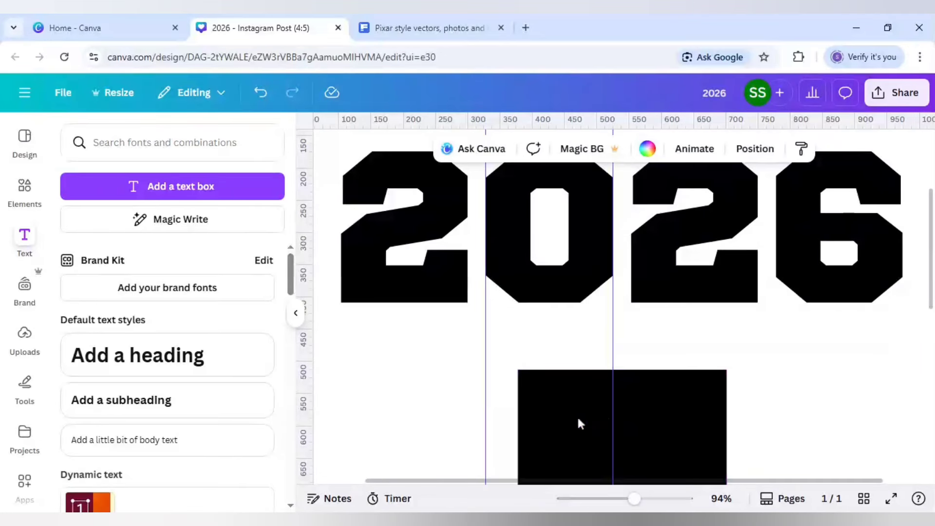
{"action": "left_click_drag", "start_coordinate": [580, 423], "coordinate": [545, 327]}
{"action": "left_click_drag", "start_coordinate": [692, 345], "coordinate": [614, 344]}
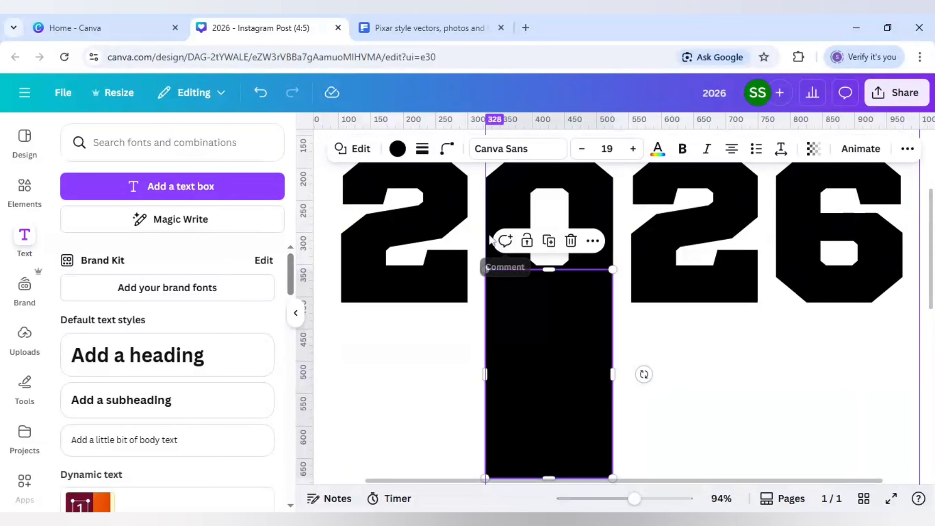
{"action": "left_click", "coordinate": [696, 387]}
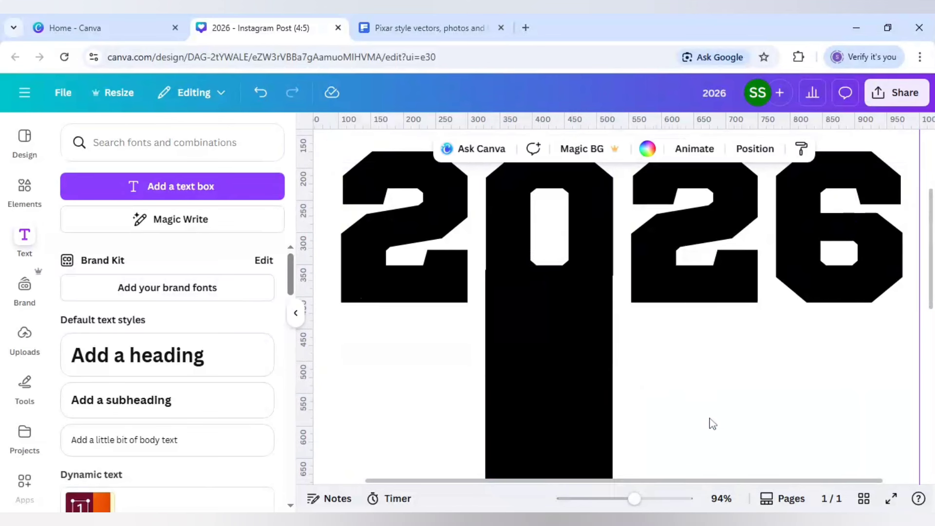
{"action": "left_click", "coordinate": [573, 382]}
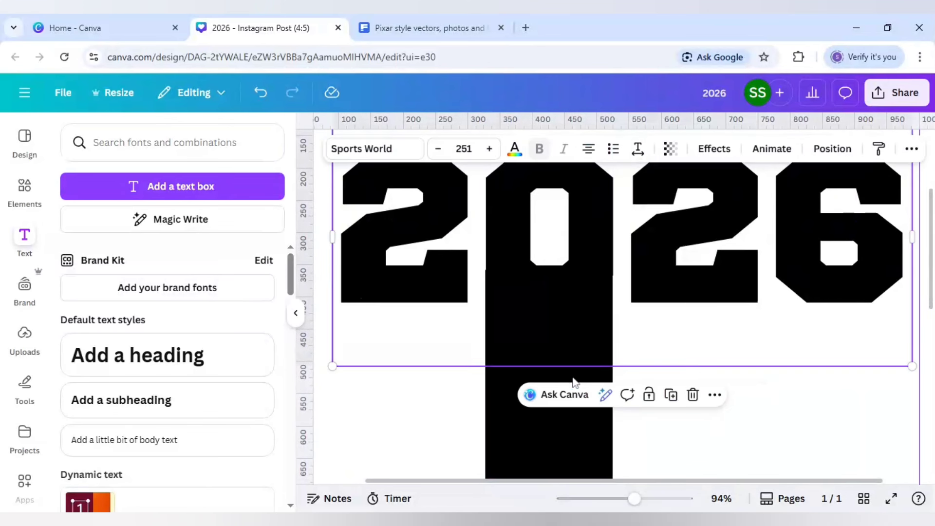
{"action": "left_click", "coordinate": [522, 426]}
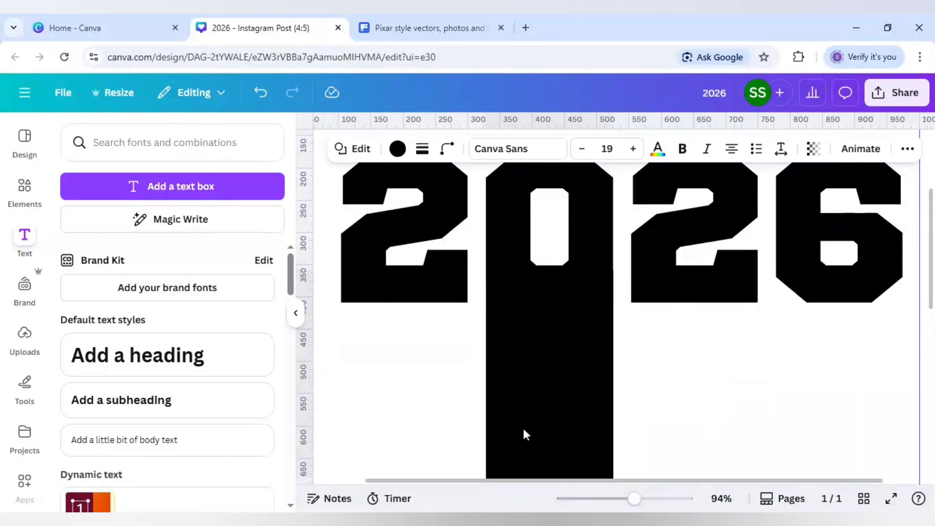
{"action": "left_click", "coordinate": [705, 454]}
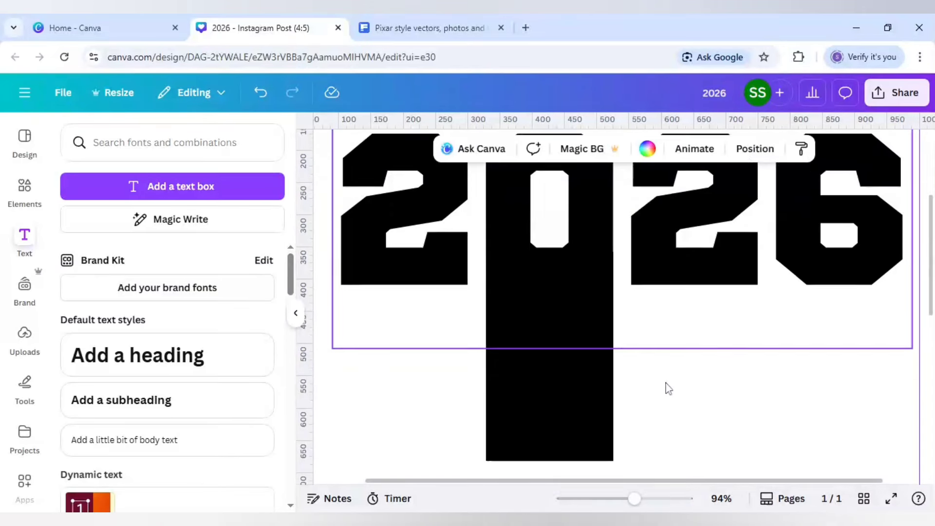
Step: Duplicate the rectangle under the 0 and place the copy beneath the first 2
{"action": "scroll", "coordinate": [666, 386], "scroll_direction": "down", "scroll_amount": 3}
{"action": "left_click", "coordinate": [575, 329]}
{"action": "scroll", "coordinate": [576, 343], "scroll_direction": "up", "scroll_amount": 3}
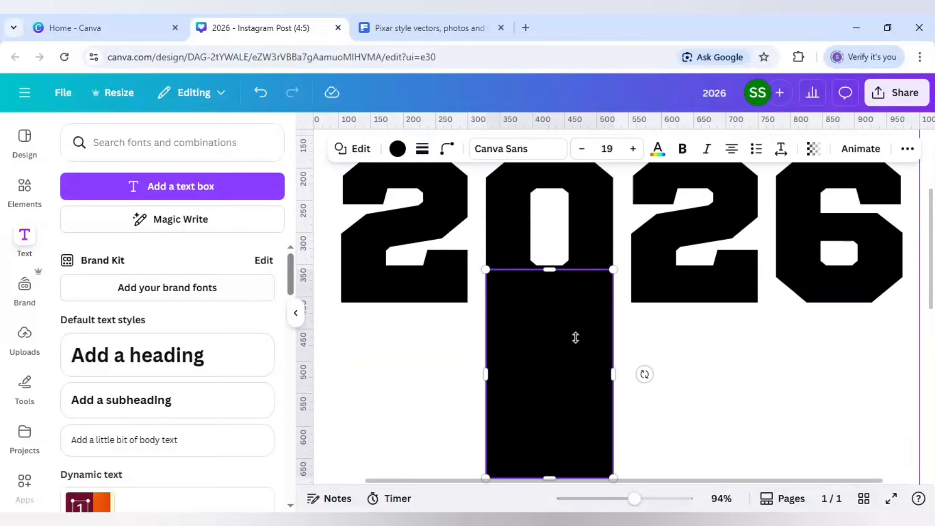
{"action": "key", "text": "ctrl+d"}
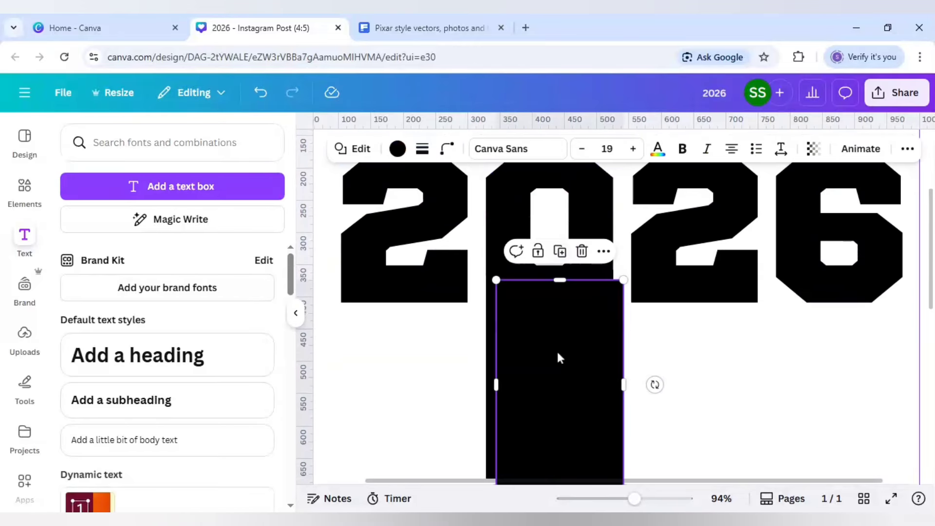
{"action": "left_click_drag", "start_coordinate": [559, 357], "coordinate": [404, 358]}
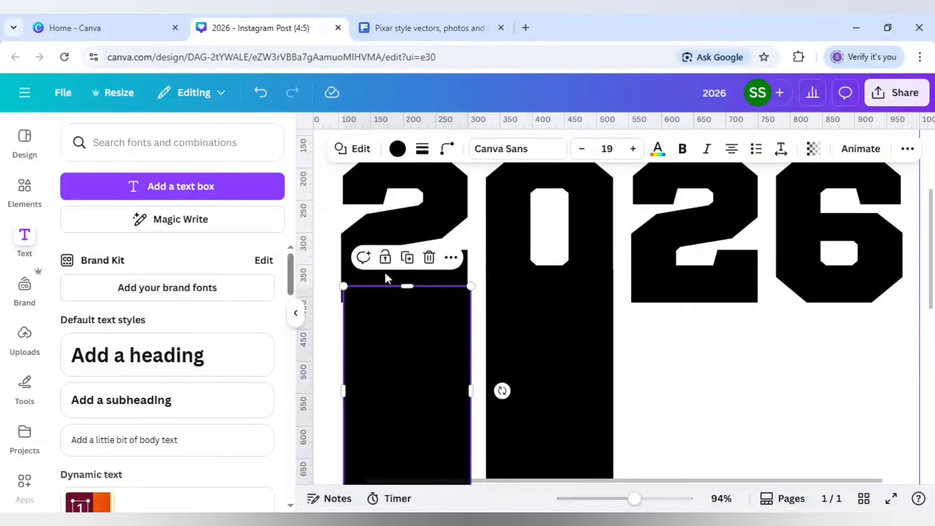
Step: Duplicate the rectangle twice more and place the copies beneath the second 2 and the 6
{"action": "left_click", "coordinate": [407, 257]}
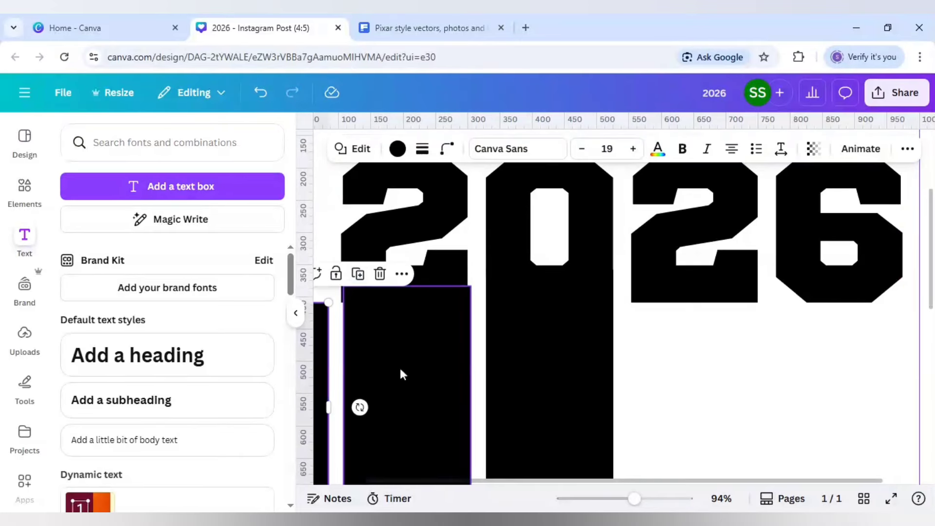
{"action": "left_click", "coordinate": [317, 363]}
{"action": "left_click_drag", "start_coordinate": [322, 361], "coordinate": [747, 348]}
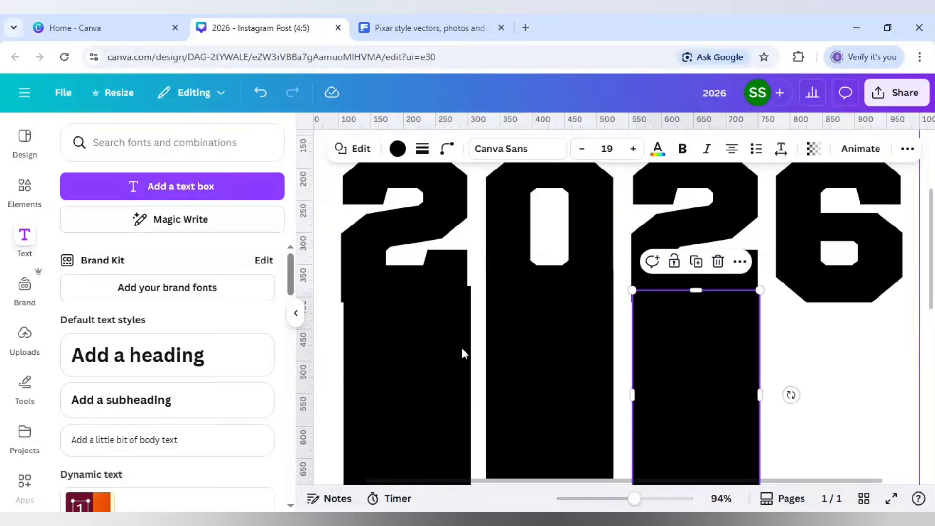
{"action": "left_click_drag", "start_coordinate": [703, 325], "coordinate": [714, 335]}
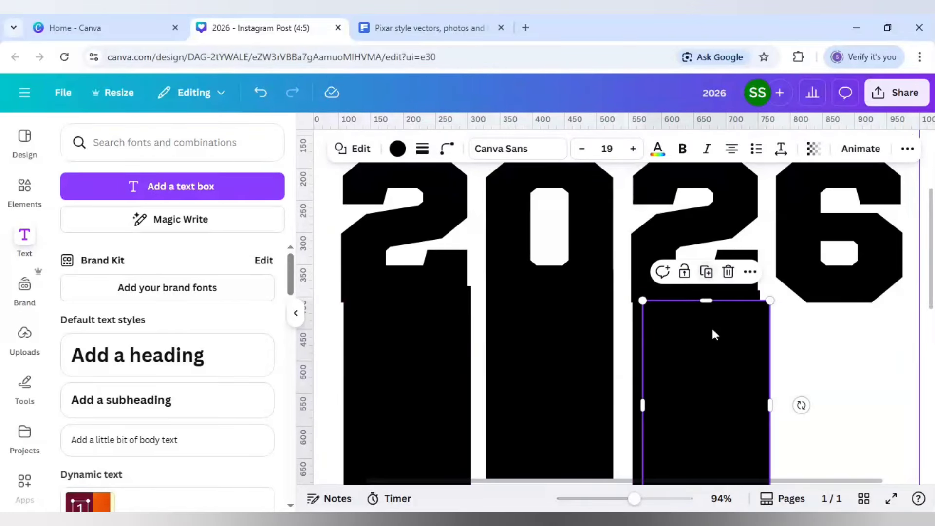
{"action": "left_click_drag", "start_coordinate": [818, 319], "coordinate": [843, 294]}
Step: Nudge the first rectangle sideways so its edges line up with the first 2
{"action": "left_click", "coordinate": [408, 348]}
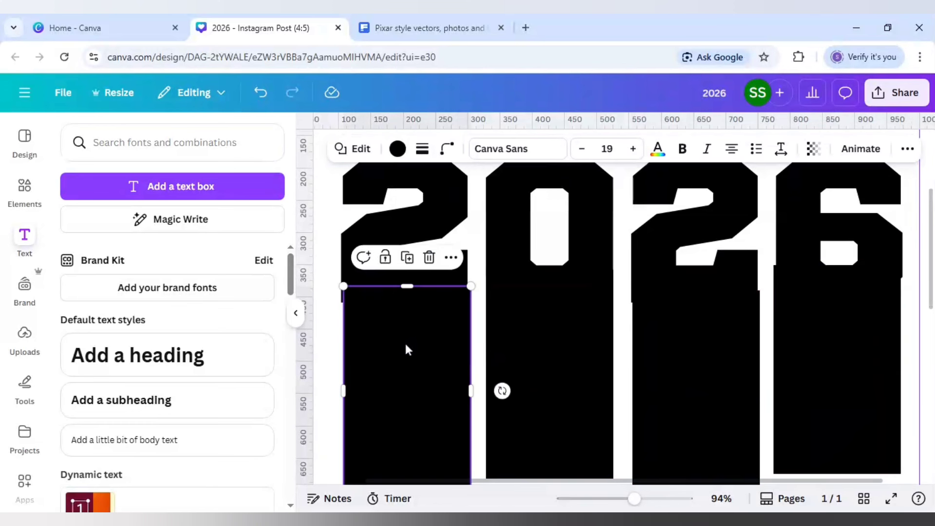
{"action": "left_click_drag", "start_coordinate": [403, 349], "coordinate": [401, 349]}
{"action": "key", "text": "Left"}
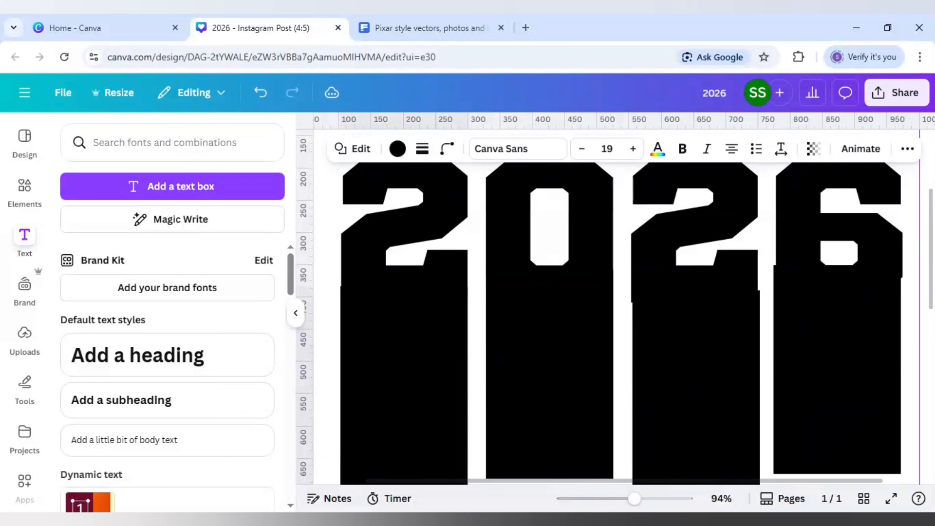
{"action": "key", "text": "Right"}
Step: Shift the third and fourth rectangles sideways to line up with the edges of the second 2 and the 6
{"action": "left_click", "coordinate": [676, 350]}
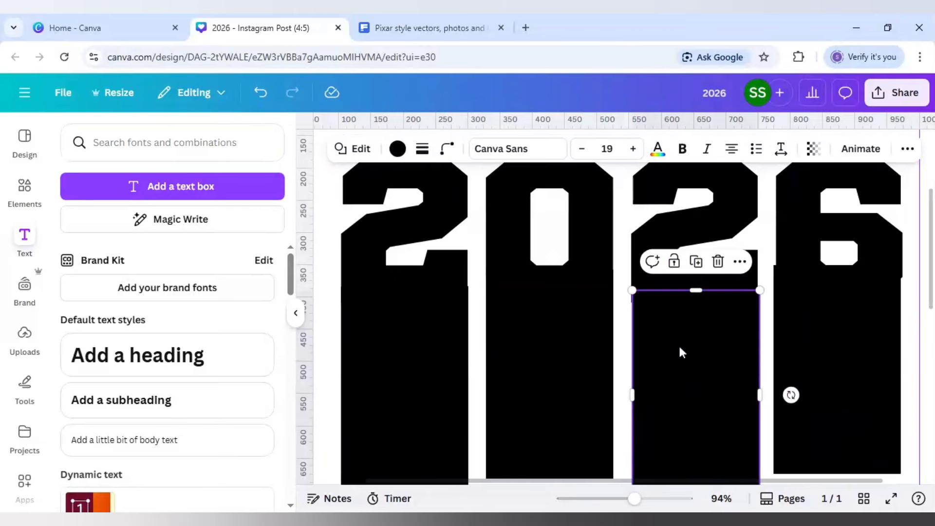
{"action": "key", "text": "Left"}
{"action": "left_click", "coordinate": [789, 393]}
{"action": "left_click_drag", "start_coordinate": [788, 392], "coordinate": [797, 345]}
{"action": "left_click", "coordinate": [446, 369]}
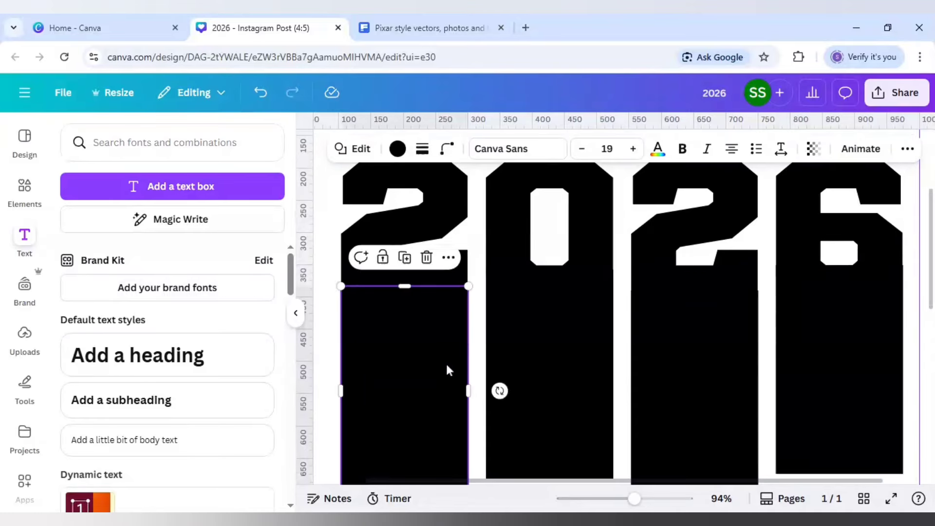
Step: Stretch the rectangle under the first 2 downward to about 1200 px on the vertical ruler
{"action": "scroll", "coordinate": [535, 438], "scroll_direction": "down", "scroll_amount": 2}
{"action": "left_click_drag", "start_coordinate": [629, 502], "coordinate": [610, 498]}
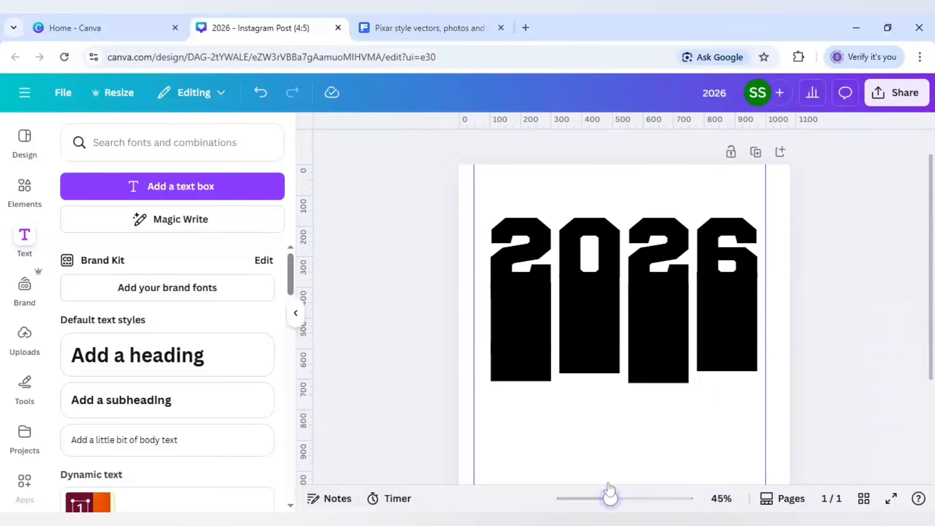
{"action": "left_click", "coordinate": [530, 370]}
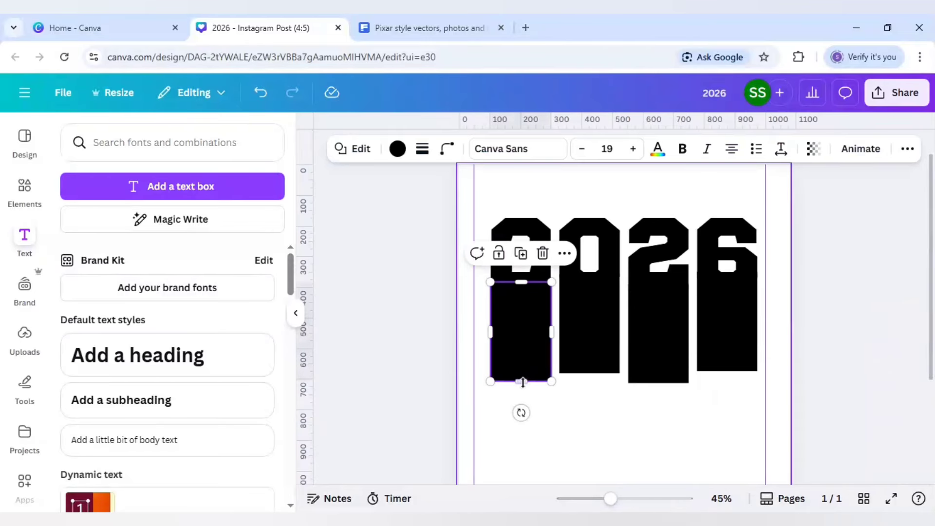
{"action": "left_click_drag", "start_coordinate": [521, 382], "coordinate": [522, 482]}
{"action": "scroll", "coordinate": [532, 443], "scroll_direction": "down", "scroll_amount": 3}
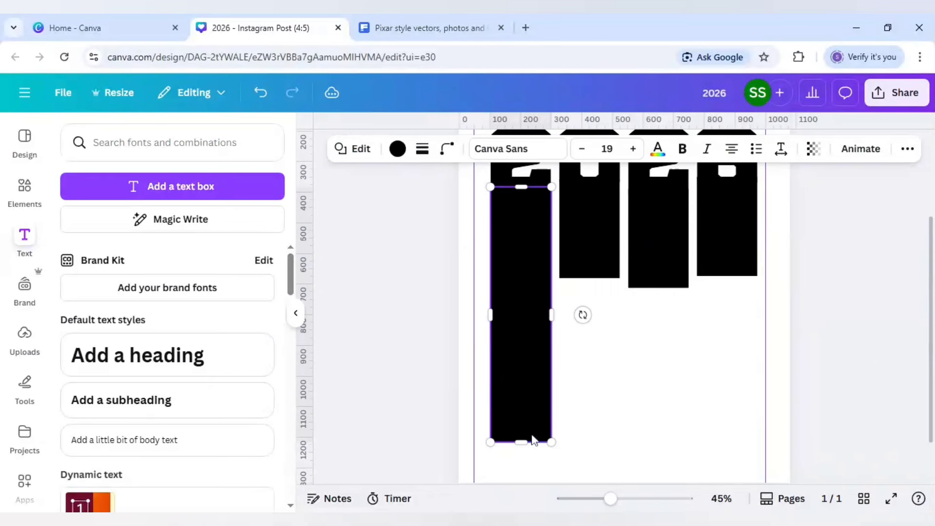
{"action": "left_click_drag", "start_coordinate": [520, 414], "coordinate": [522, 424]}
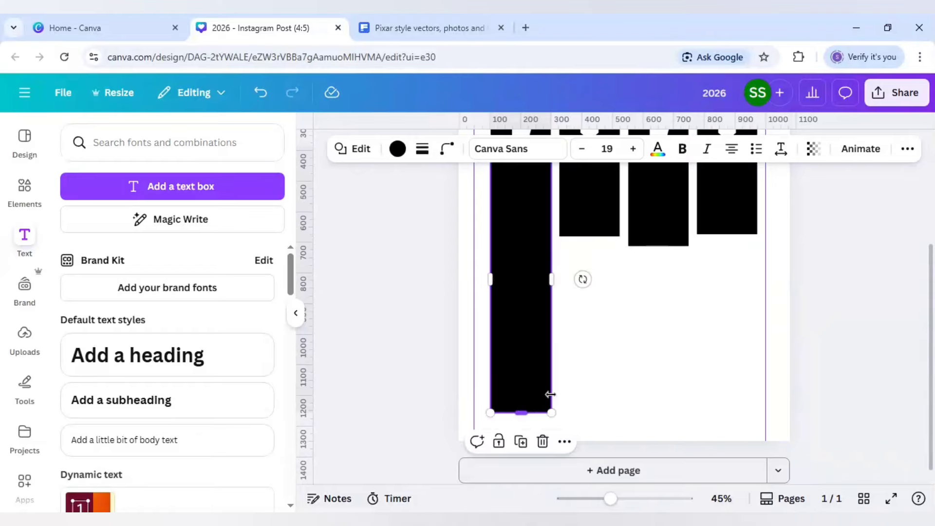
Step: Stretch the rectangles under the 0, the second 2 and the 6 down to about 1200 px on the vertical ruler
{"action": "left_click", "coordinate": [598, 215]}
{"action": "left_click_drag", "start_coordinate": [597, 344], "coordinate": [595, 413]}
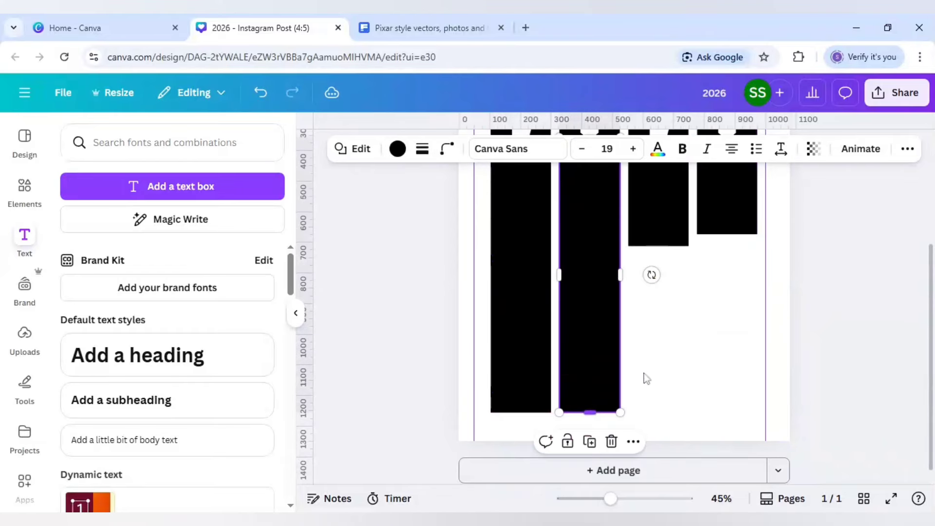
{"action": "left_click", "coordinate": [651, 244]}
{"action": "left_click_drag", "start_coordinate": [658, 247], "coordinate": [658, 413]}
{"action": "left_click", "coordinate": [728, 221]}
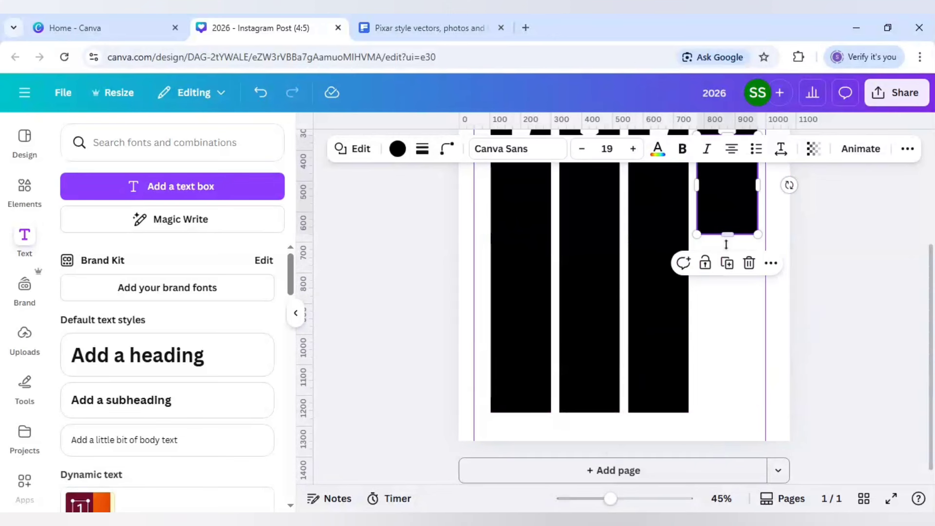
{"action": "left_click_drag", "start_coordinate": [728, 235], "coordinate": [730, 413]}
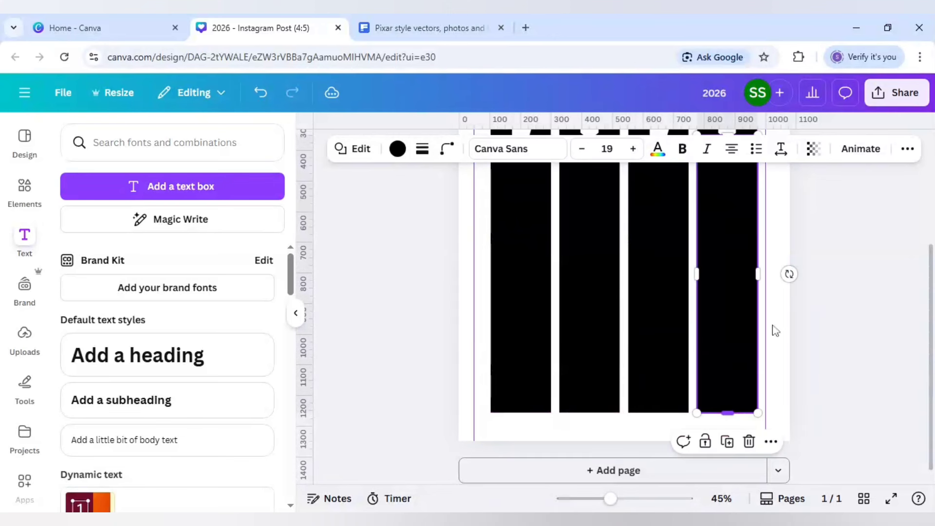
{"action": "left_click_drag", "start_coordinate": [767, 309], "coordinate": [258, 324]}
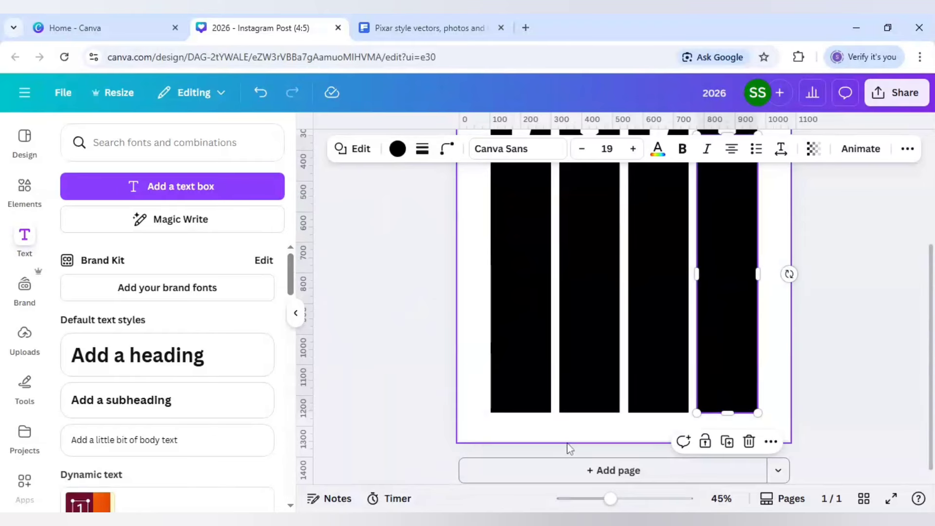
{"action": "left_click_drag", "start_coordinate": [609, 498], "coordinate": [598, 499]}
{"action": "left_click", "coordinate": [471, 407]}
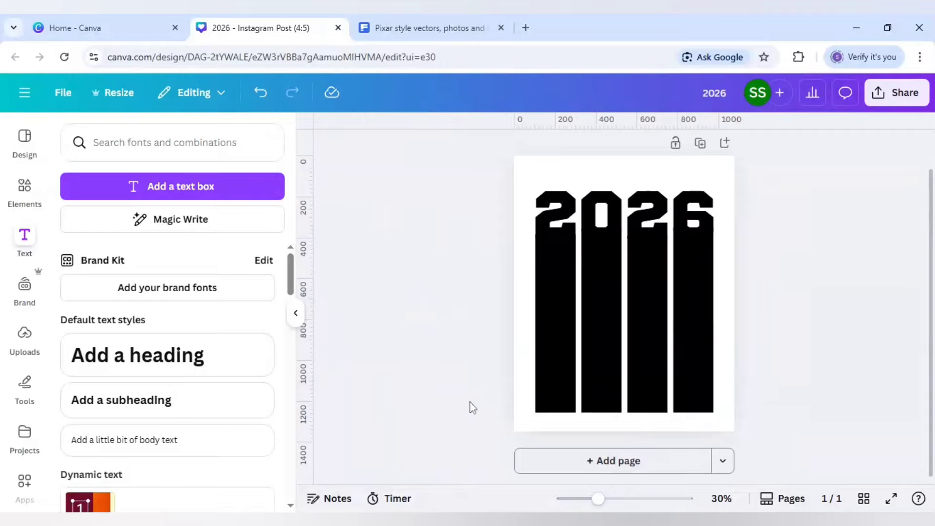
Step: Add a blank second page, and switch to Freepik to browse the free Pixar style images
{"action": "left_click", "coordinate": [587, 471]}
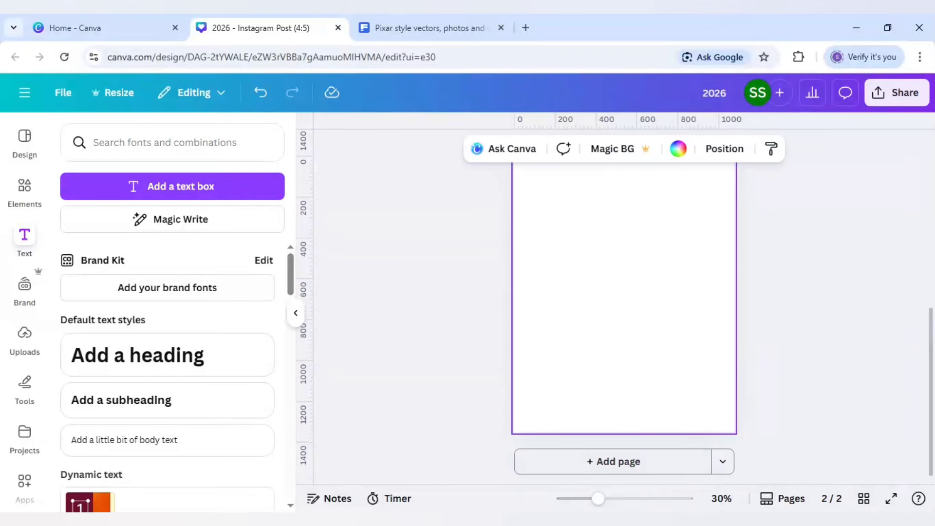
{"action": "left_click", "coordinate": [394, 14]}
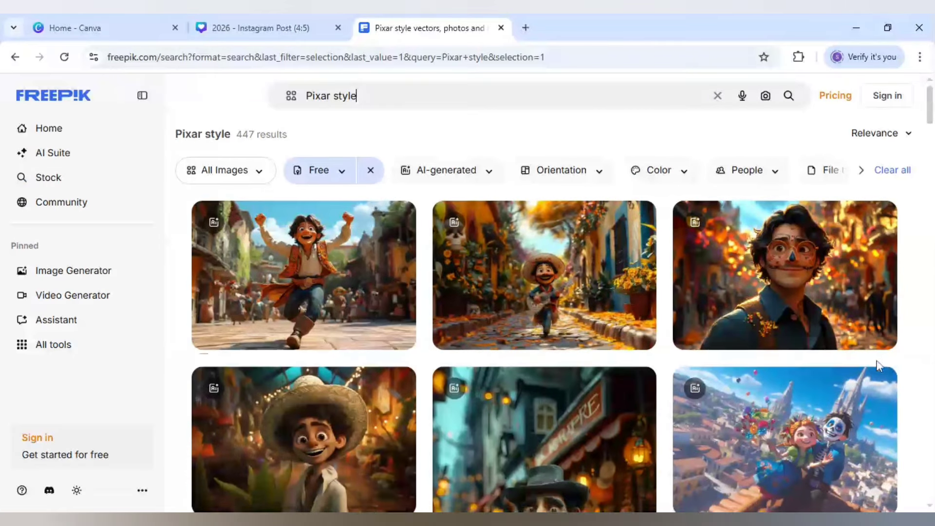
{"action": "scroll", "coordinate": [778, 341], "scroll_direction": "down", "scroll_amount": 8}
{"action": "scroll", "coordinate": [875, 348], "scroll_direction": "down", "scroll_amount": 2}
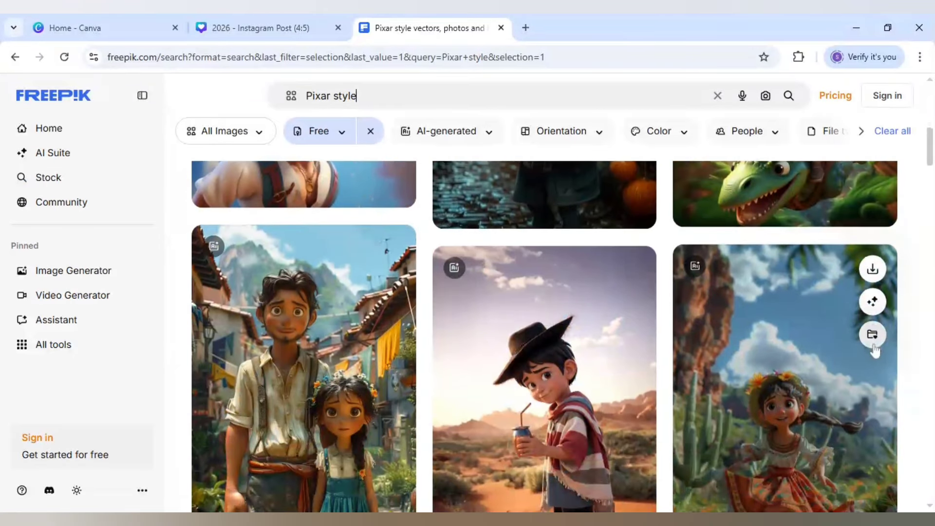
Step: Switch back to Canva and place the uploaded night picture of two boys with lanterns on page 2
{"action": "left_click", "coordinate": [299, 19]}
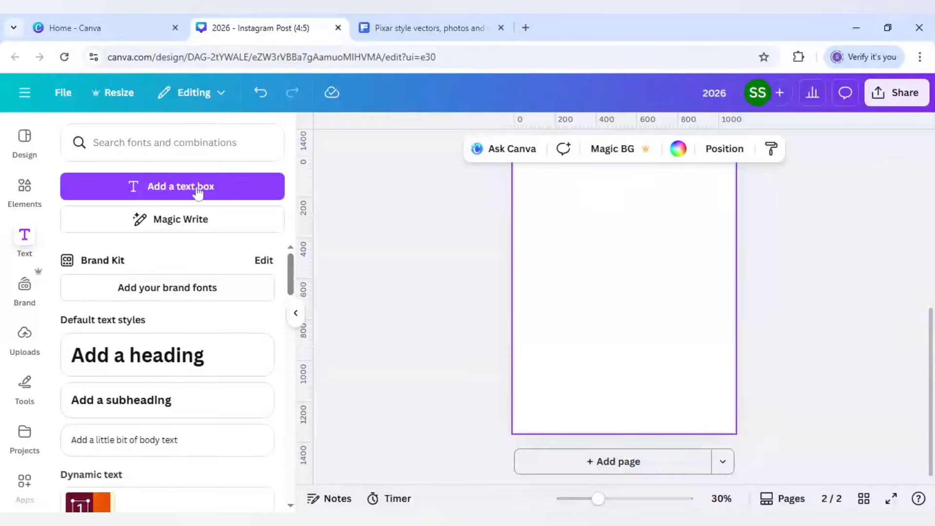
{"action": "left_click", "coordinate": [29, 335]}
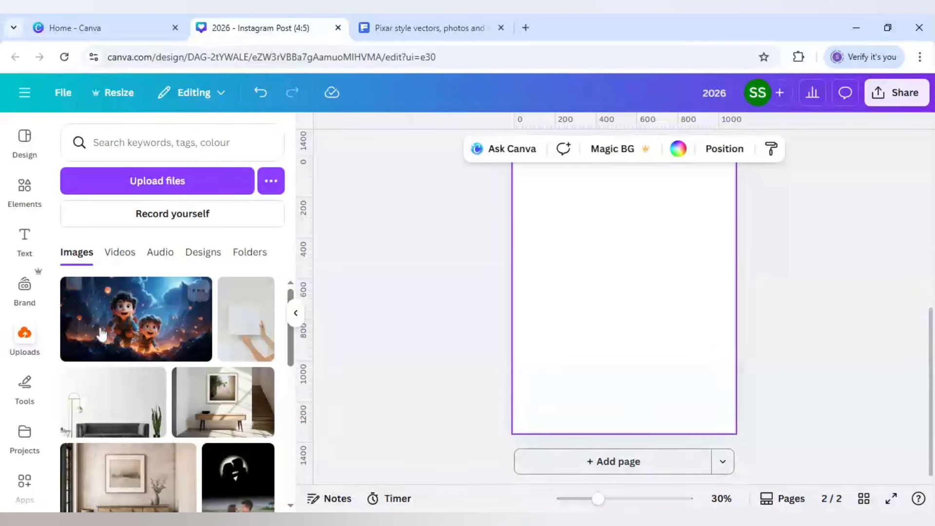
{"action": "left_click", "coordinate": [129, 327]}
Step: Switch to Freepik and look through the Pixar style results for the night picture of the two boys
{"action": "left_click", "coordinate": [378, 24]}
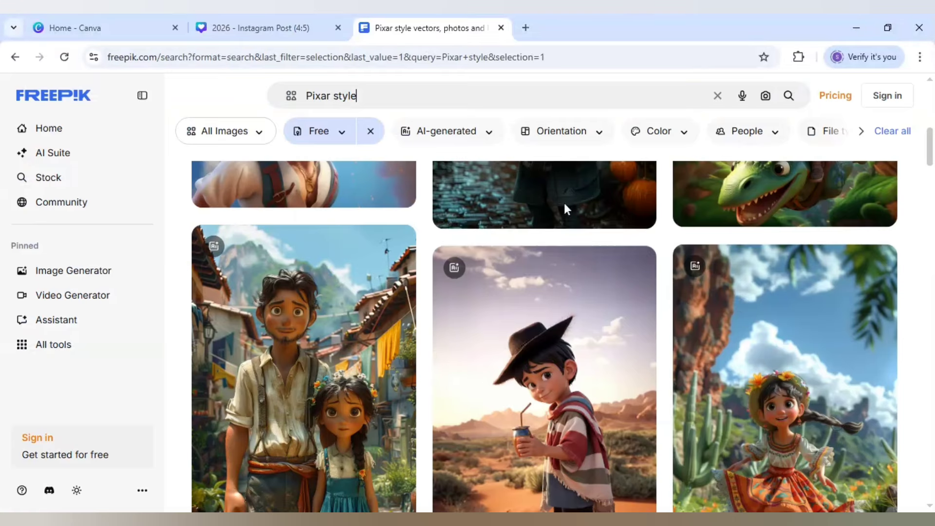
{"action": "scroll", "coordinate": [545, 336], "scroll_direction": "down", "scroll_amount": 20}
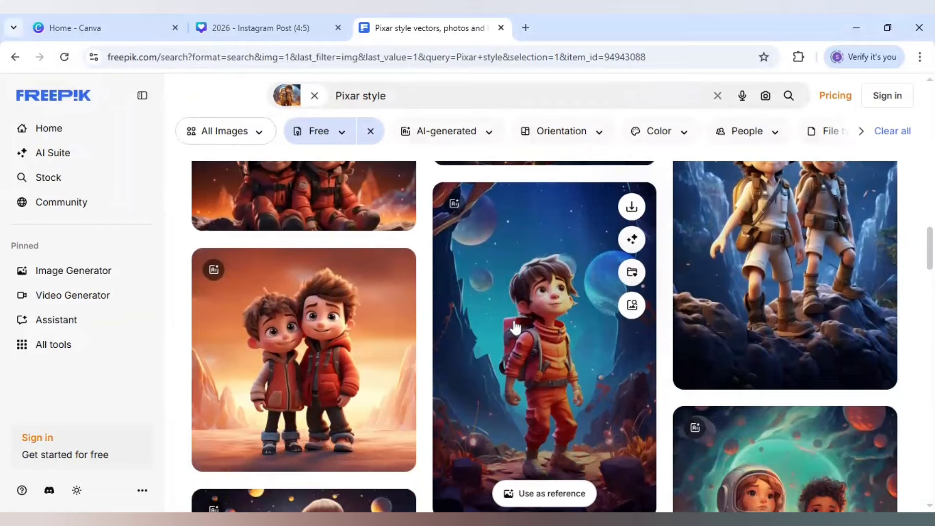
{"action": "scroll", "coordinate": [516, 327], "scroll_direction": "down", "scroll_amount": 7}
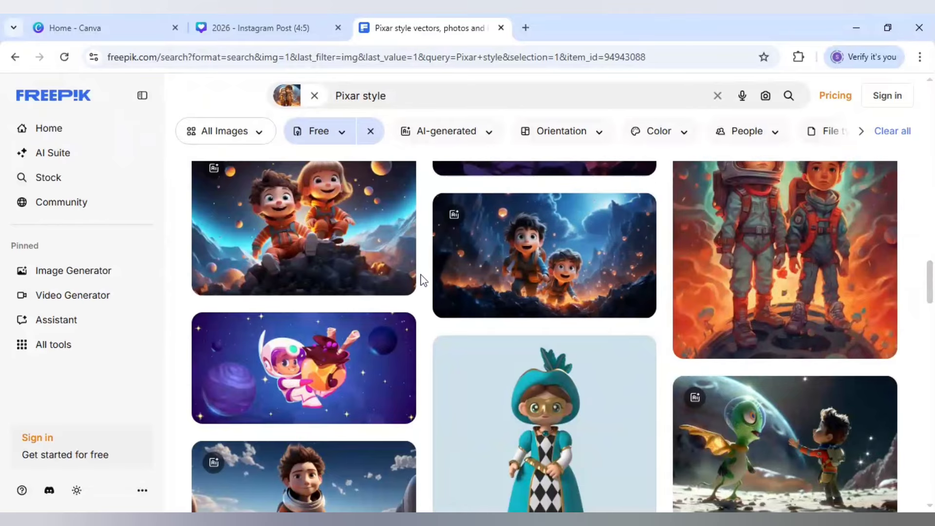
Step: Return to Canva and enlarge the picture of the two boys until it spans the full width of page 2
{"action": "left_click", "coordinate": [269, 14]}
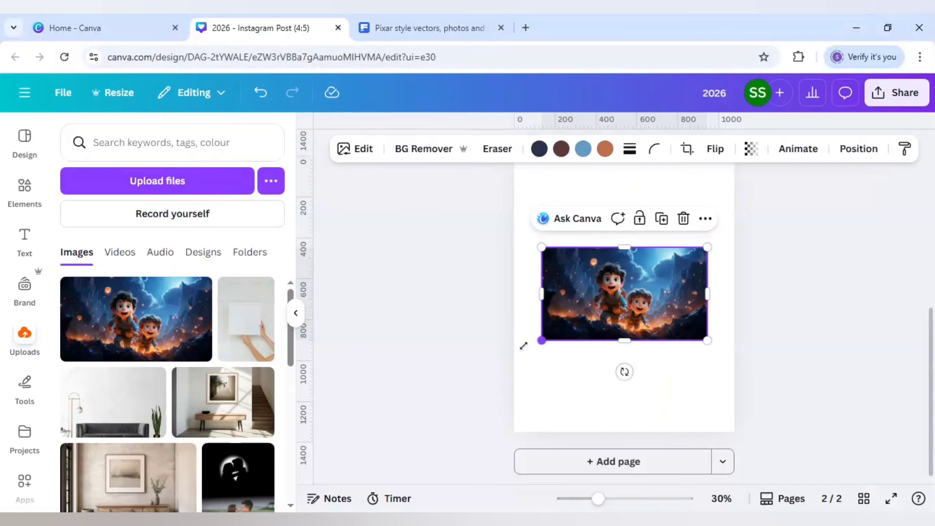
{"action": "left_click_drag", "start_coordinate": [524, 346], "coordinate": [509, 360]}
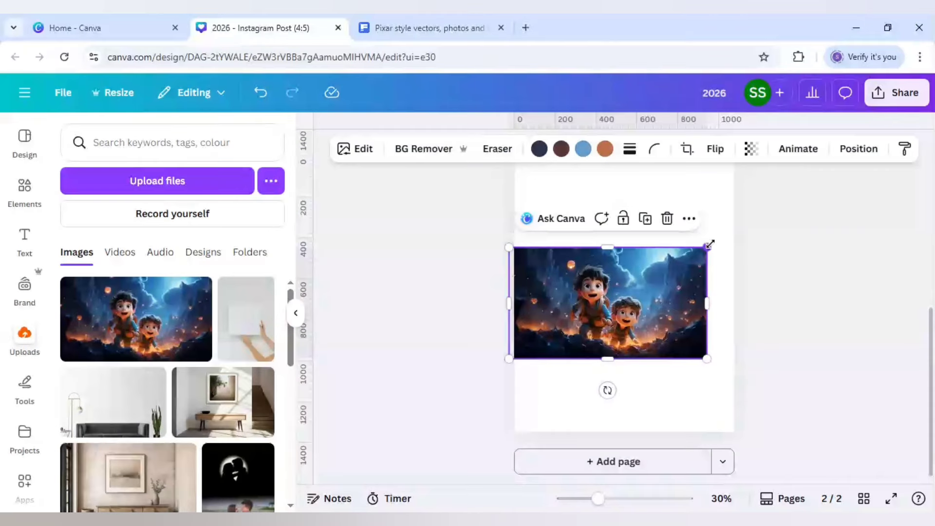
{"action": "left_click_drag", "start_coordinate": [709, 244], "coordinate": [738, 229]}
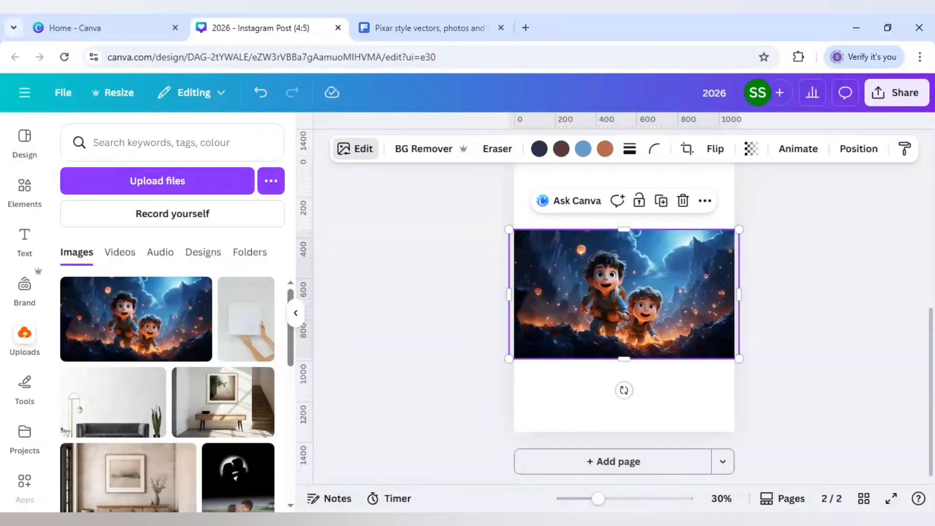
Step: Extend the picture with Magic Expand to the Whole Page size and keep the second generated result
{"action": "left_click", "coordinate": [354, 148]}
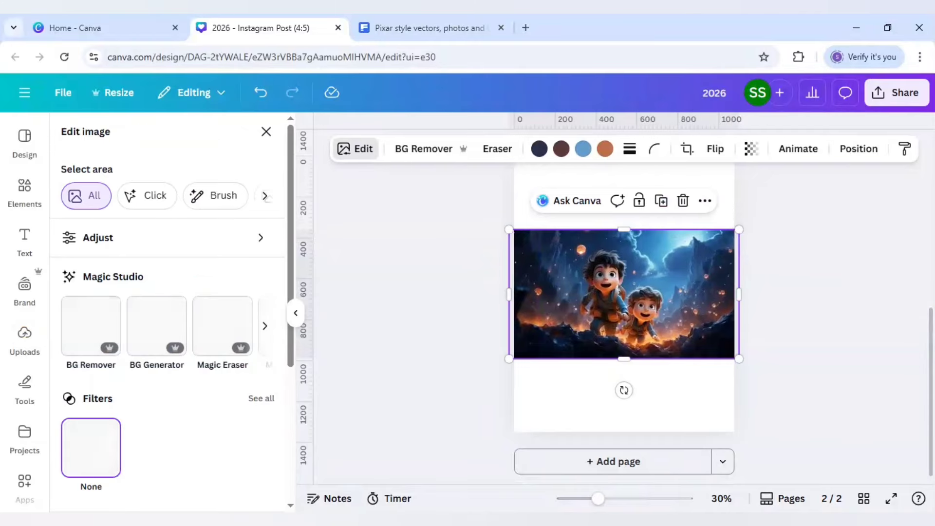
{"action": "left_click", "coordinate": [271, 333]}
{"action": "left_click", "coordinate": [272, 333]}
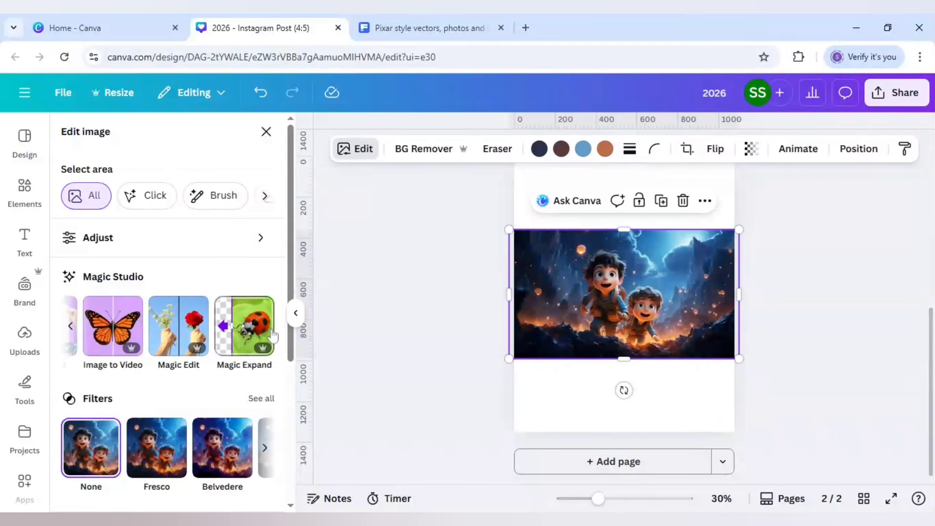
{"action": "left_click", "coordinate": [263, 334]}
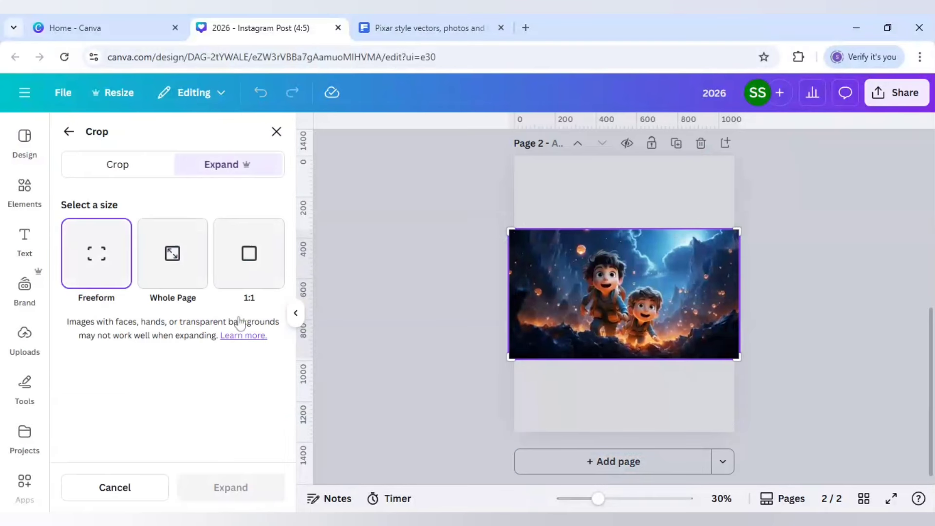
{"action": "left_click", "coordinate": [180, 255]}
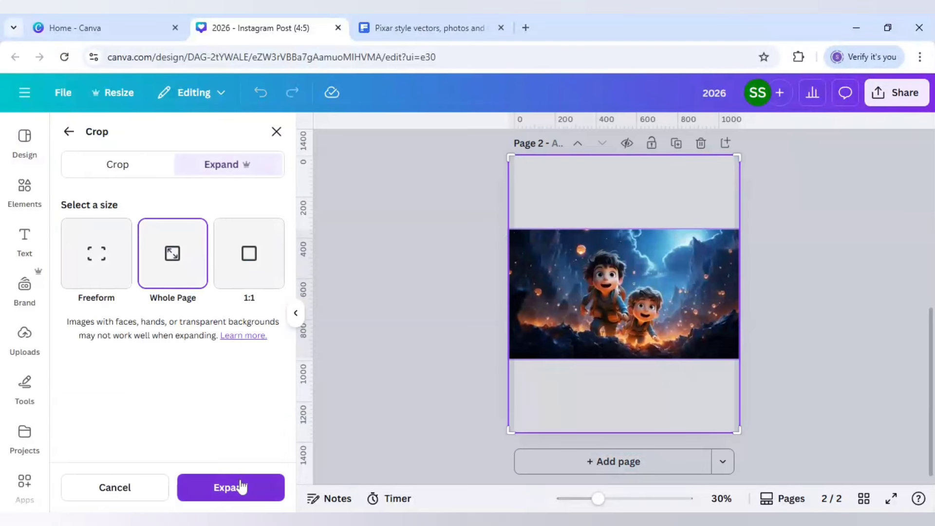
{"action": "left_click", "coordinate": [241, 486]}
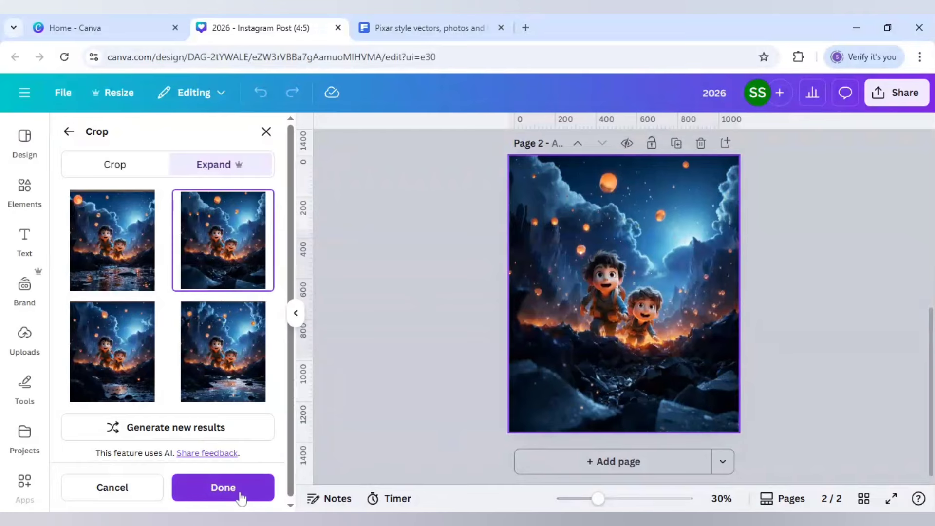
{"action": "left_click", "coordinate": [241, 496]}
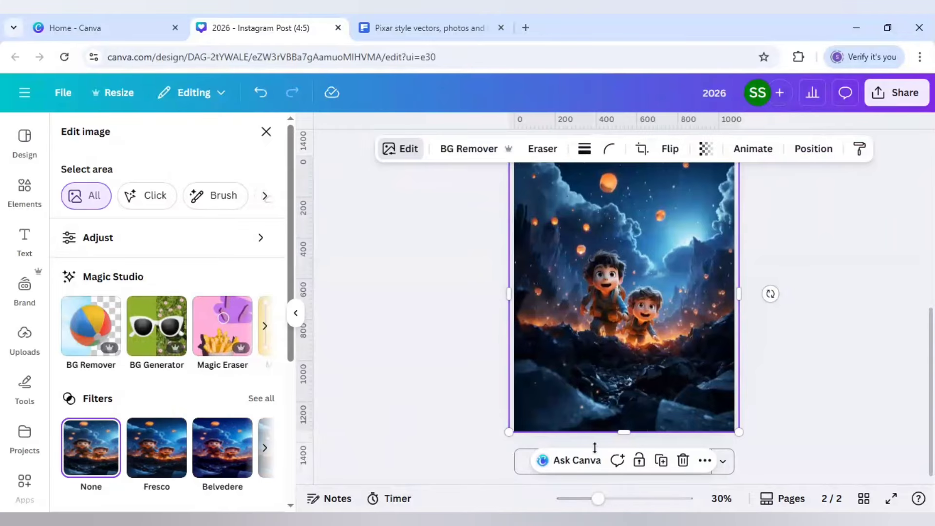
Step: Cut the expanded picture from page 2 and paste it over the 2026 columns on page 1
{"action": "left_click_drag", "start_coordinate": [598, 498], "coordinate": [593, 500]}
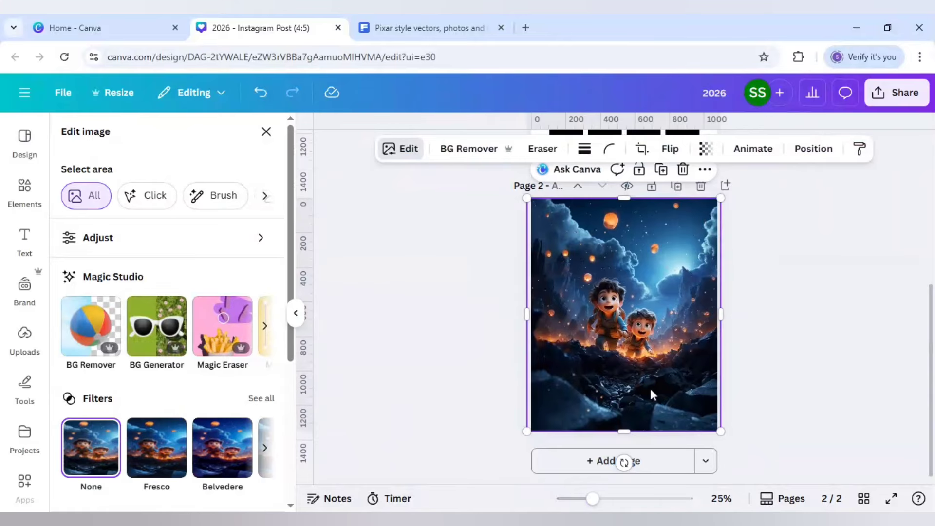
{"action": "key", "text": "Delete"}
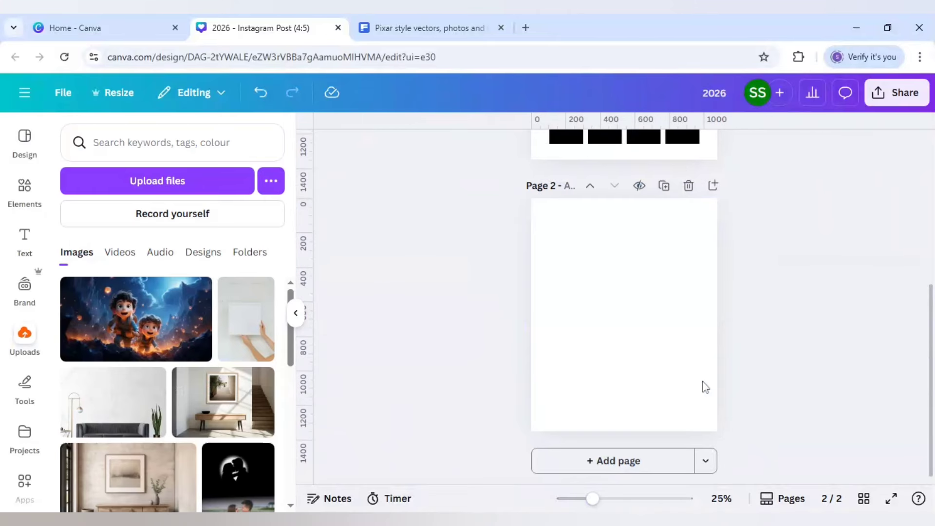
{"action": "scroll", "coordinate": [729, 375], "scroll_direction": "up", "scroll_amount": 4}
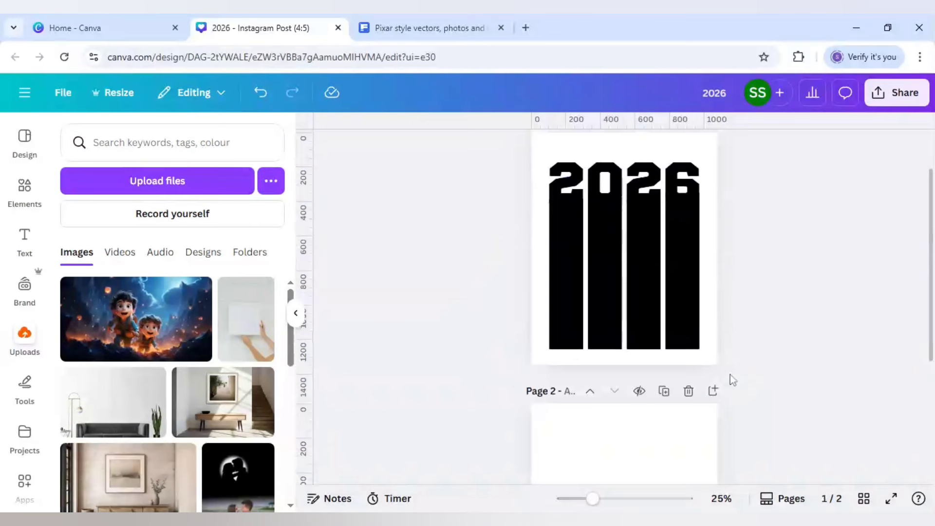
{"action": "left_click", "coordinate": [543, 272]}
{"action": "key", "text": "ctrl+v"}
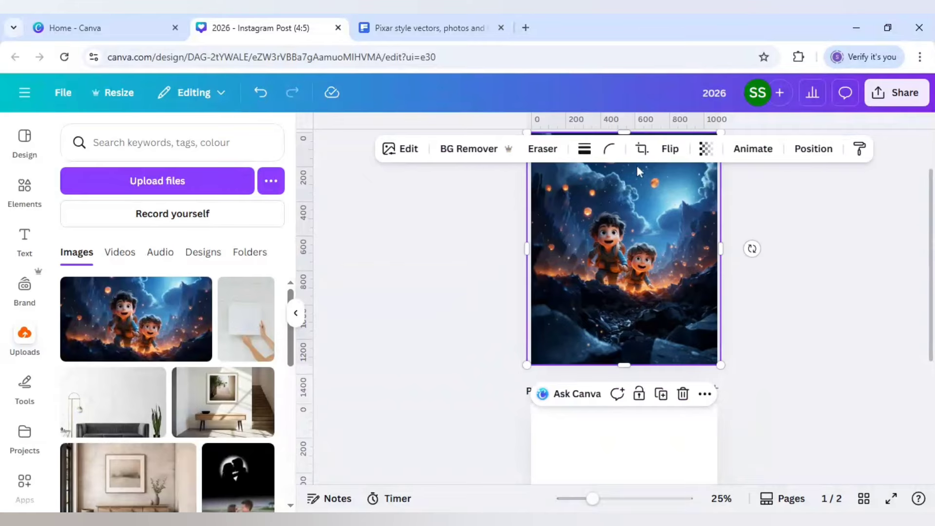
Step: Set the pasted picture's transparency to 63 to see the digits and columns through it
{"action": "left_click", "coordinate": [706, 149]}
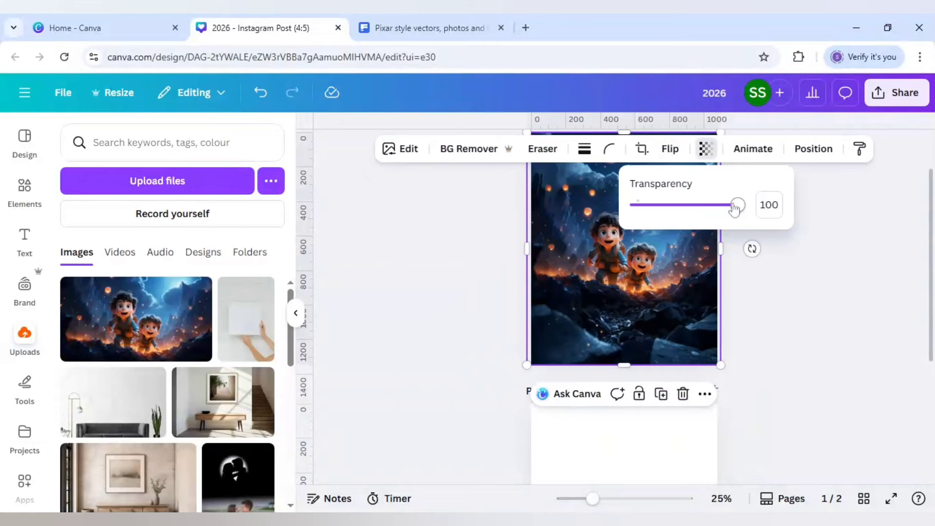
{"action": "left_click_drag", "start_coordinate": [735, 207], "coordinate": [699, 204]}
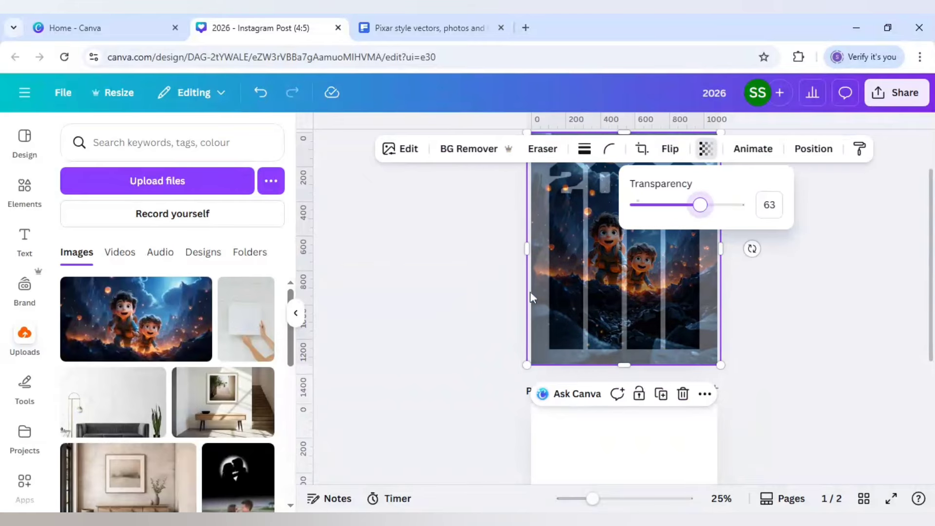
{"action": "left_click", "coordinate": [588, 300]}
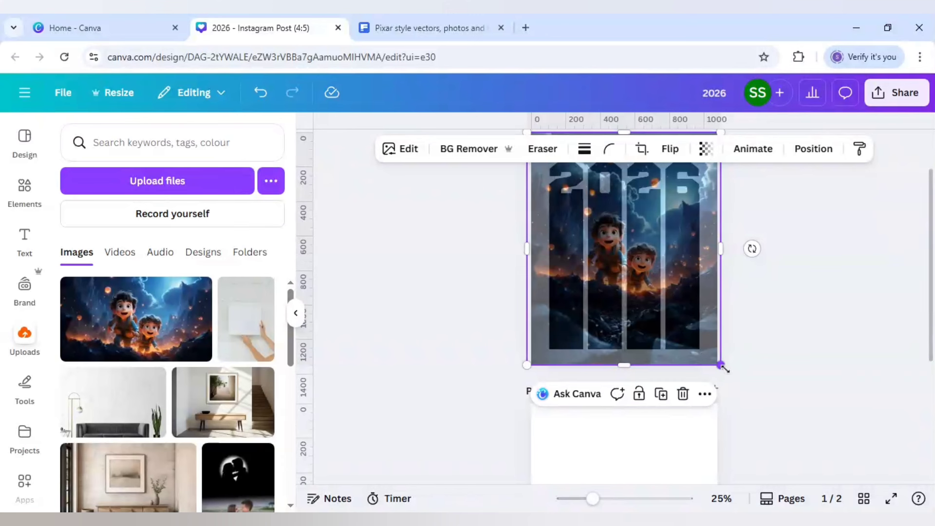
Step: Enlarge the picture beyond the page edges and position it so the two boys sit over the middle columns
{"action": "left_click_drag", "start_coordinate": [721, 365], "coordinate": [758, 410]}
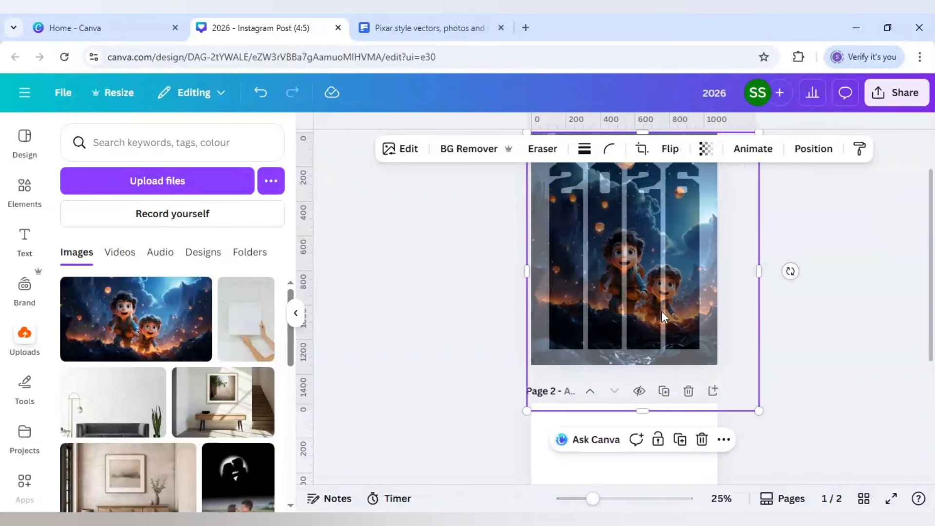
{"action": "left_click_drag", "start_coordinate": [658, 312], "coordinate": [647, 302]}
{"action": "scroll", "coordinate": [651, 308], "scroll_direction": "up", "scroll_amount": 2}
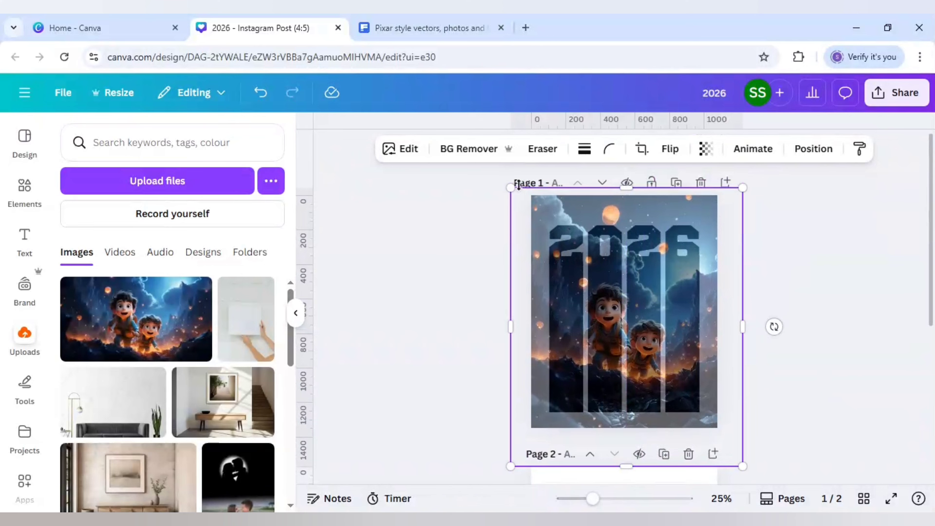
{"action": "left_click_drag", "start_coordinate": [497, 185], "coordinate": [499, 179]}
{"action": "left_click_drag", "start_coordinate": [596, 290], "coordinate": [613, 295]}
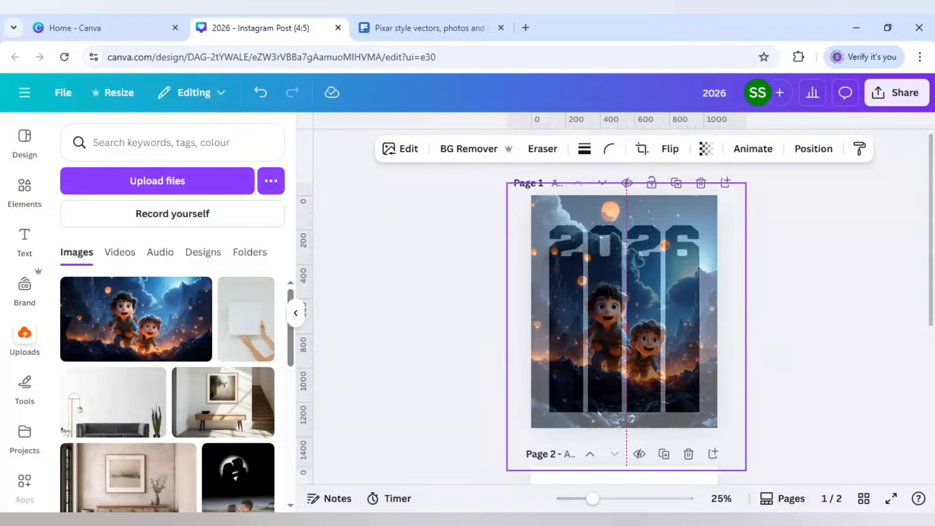
{"action": "left_click_drag", "start_coordinate": [613, 296], "coordinate": [612, 296]}
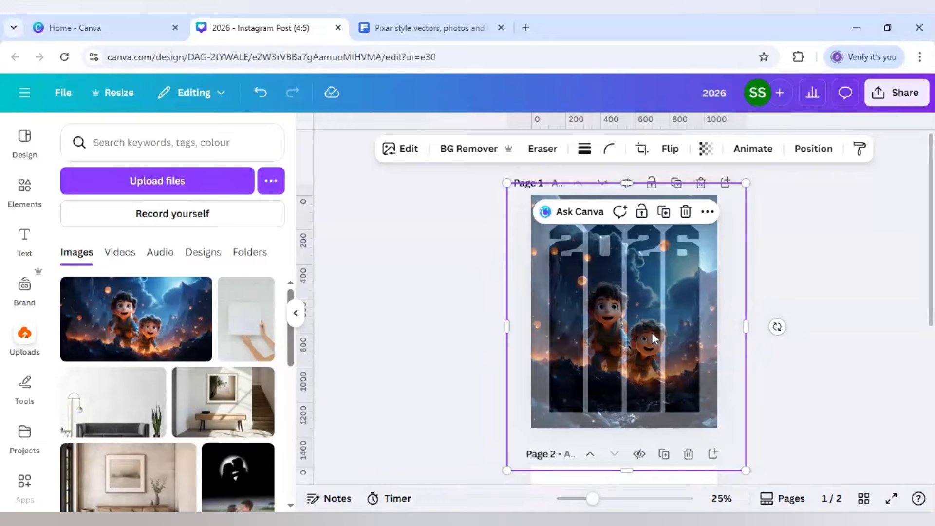
Step: Set the picture's transparency back to 100 and cut it from page 1
{"action": "left_click", "coordinate": [705, 148]}
{"action": "left_click_drag", "start_coordinate": [701, 204], "coordinate": [737, 204]}
{"action": "left_click", "coordinate": [639, 354]}
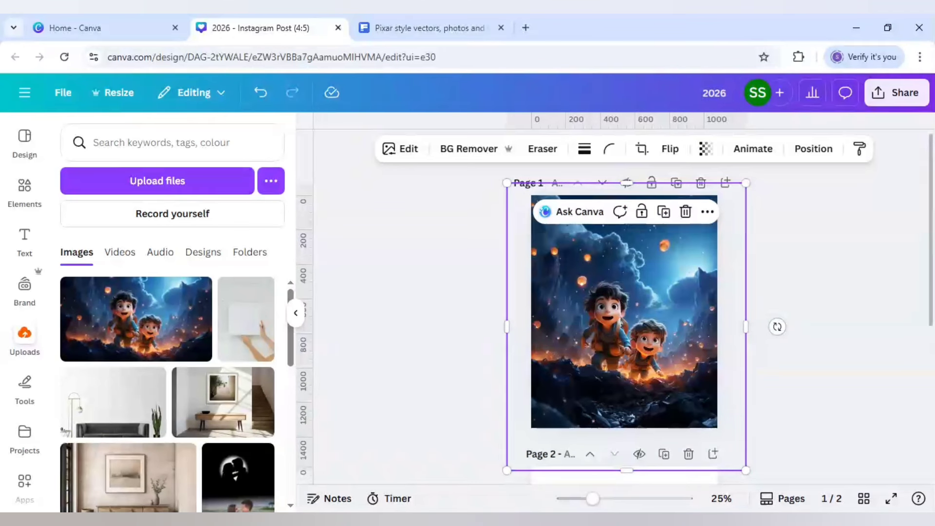
{"action": "key", "text": "Delete"}
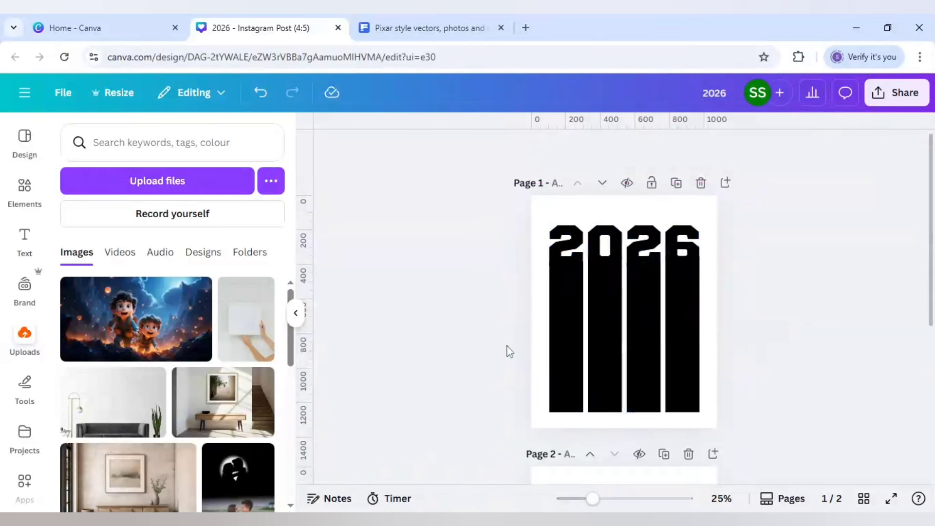
Step: Paste the cut picture of the two boys back onto page 2
{"action": "scroll", "coordinate": [506, 355], "scroll_direction": "down", "scroll_amount": 4}
{"action": "key", "text": "ctrl+v"}
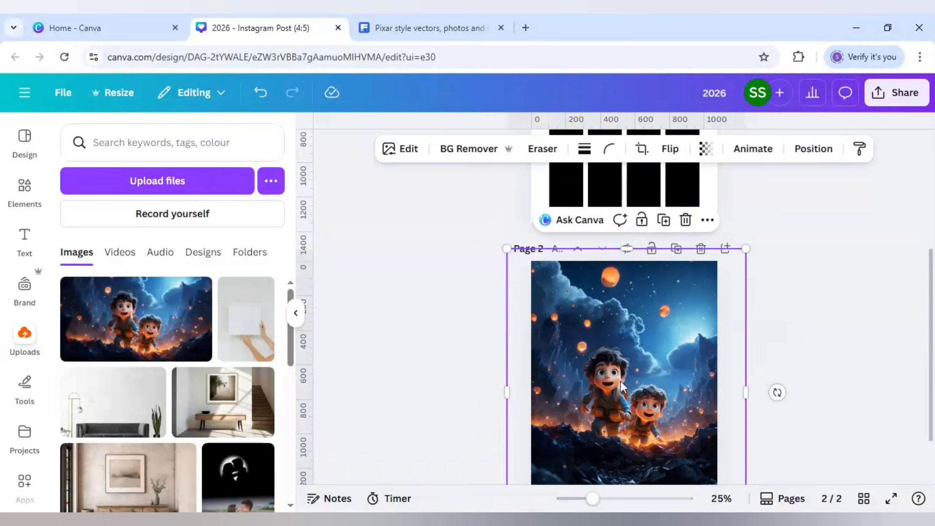
{"action": "left_click", "coordinate": [809, 368]}
Step: Download pages 1–2 of the design as PNG images at size 1
{"action": "scroll", "coordinate": [808, 367], "scroll_direction": "up", "scroll_amount": 4}
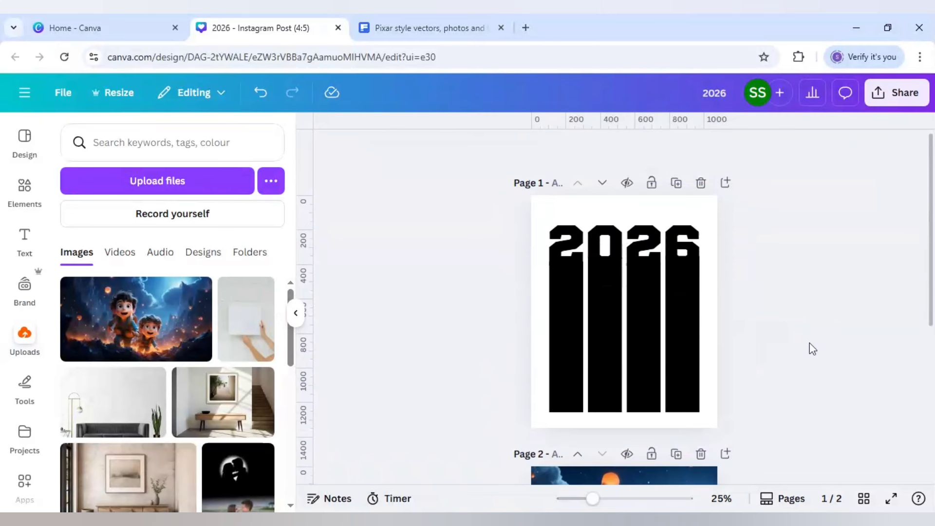
{"action": "left_click", "coordinate": [898, 92]}
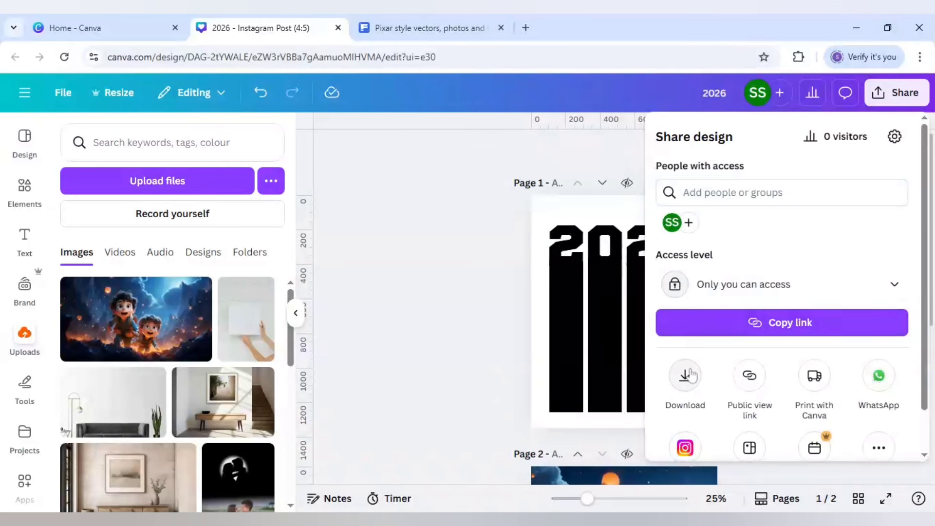
{"action": "left_click", "coordinate": [684, 373]}
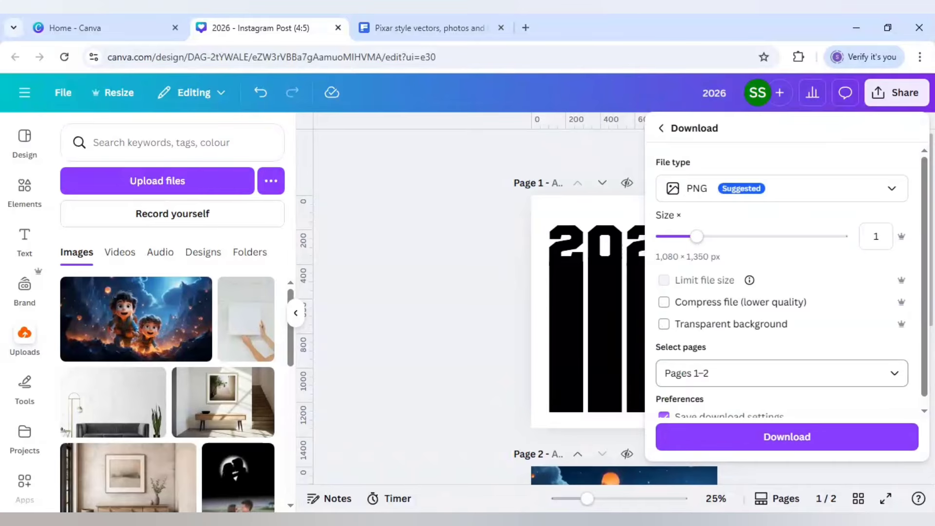
{"action": "left_click", "coordinate": [787, 436]}
Step: Add a third page and place both downloaded images, the 2026 columns and the boys' picture, on it
{"action": "scroll", "coordinate": [632, 463], "scroll_direction": "down", "scroll_amount": 5}
{"action": "left_click", "coordinate": [631, 462]}
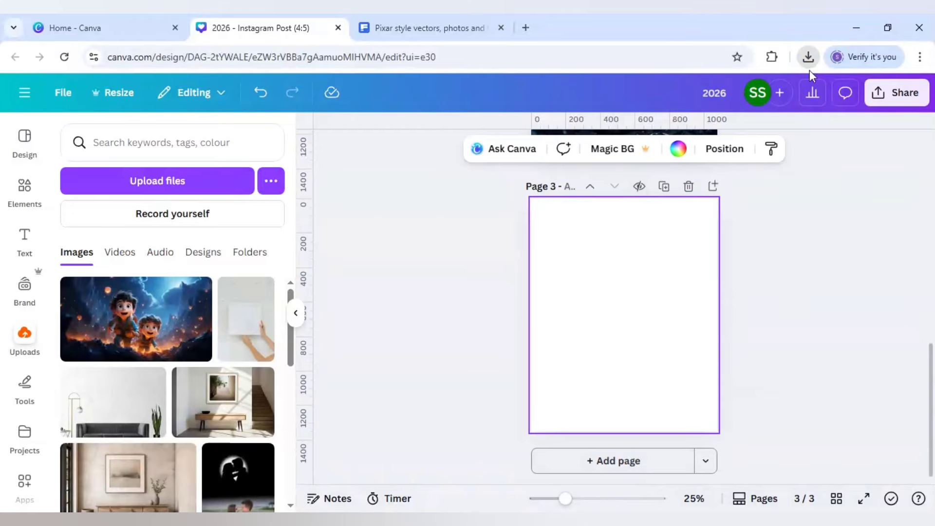
{"action": "left_click_drag", "start_coordinate": [809, 70], "coordinate": [606, 246]}
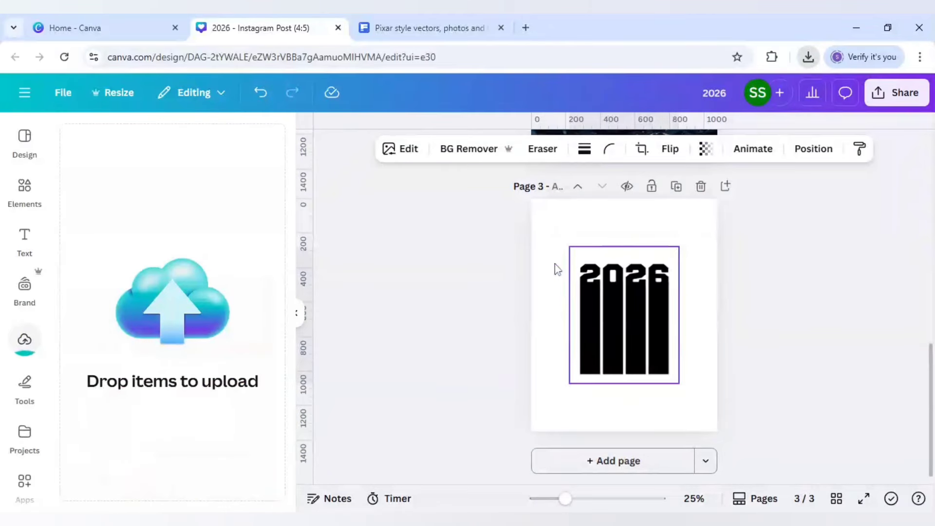
{"action": "left_click_drag", "start_coordinate": [554, 264], "coordinate": [517, 274]}
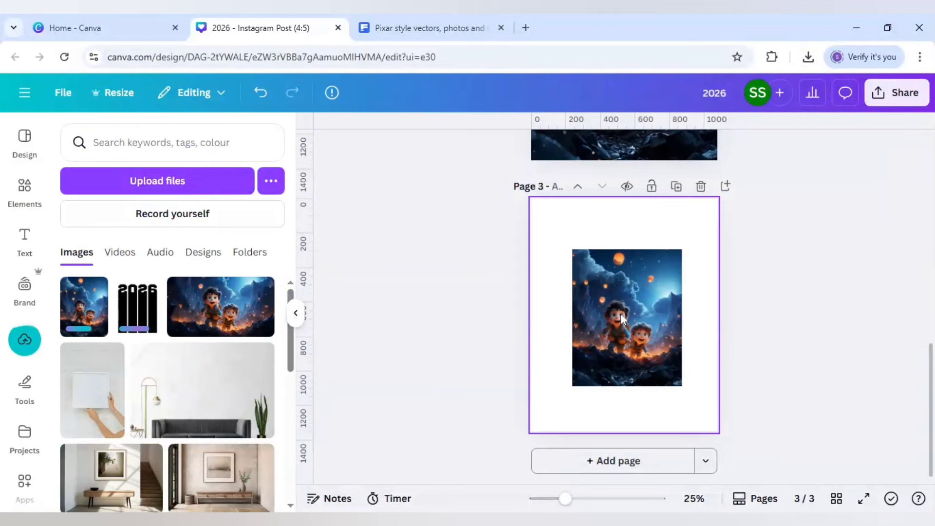
Step: Spread the images on page 3, with the boys' picture at the upper right and the 2026 image at the lower left
{"action": "left_click", "coordinate": [626, 318]}
{"action": "left_click_drag", "start_coordinate": [628, 329], "coordinate": [664, 278]}
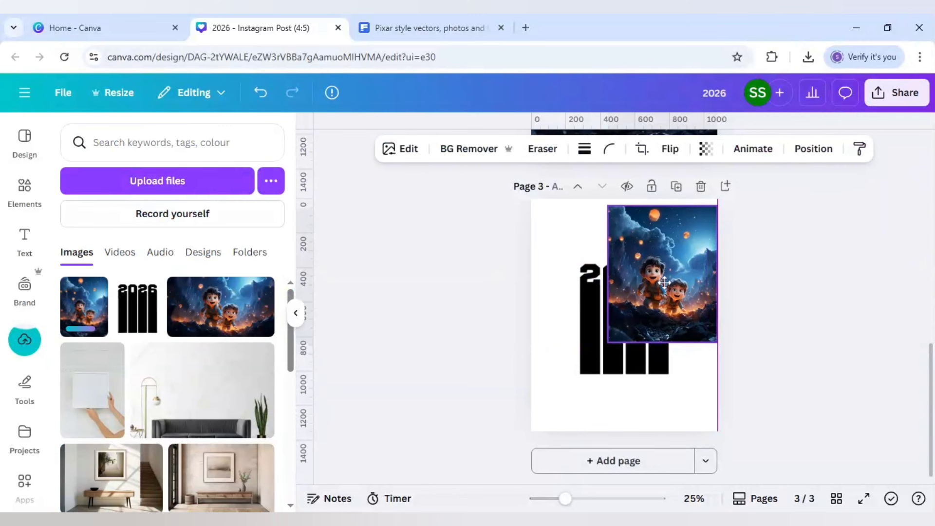
{"action": "left_click", "coordinate": [590, 336]}
{"action": "left_click_drag", "start_coordinate": [589, 337], "coordinate": [563, 355]}
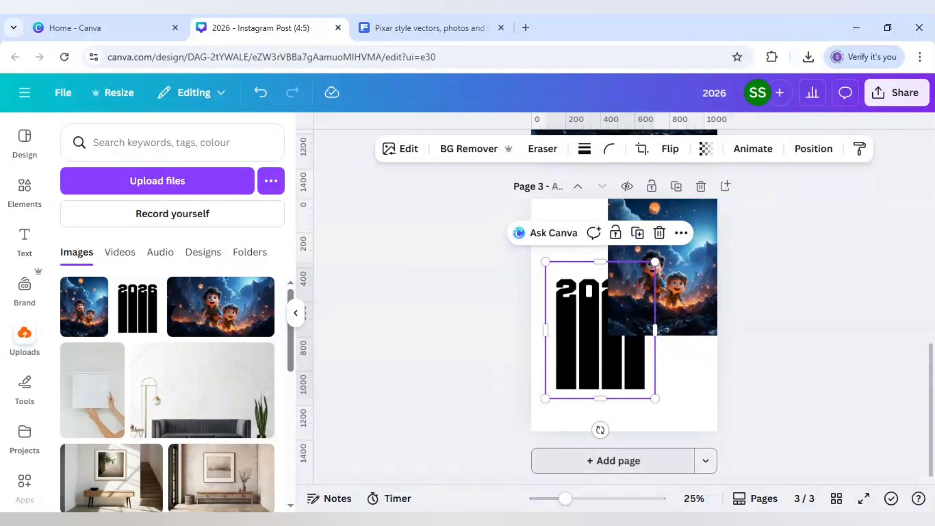
Step: Add a fourth page and copy the boys' picture from page 3 onto it
{"action": "left_click", "coordinate": [604, 468]}
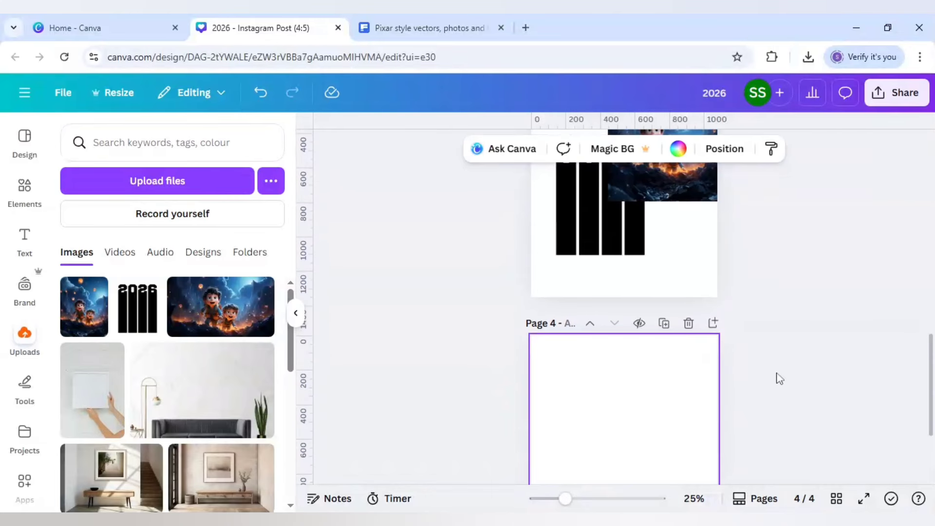
{"action": "left_click", "coordinate": [685, 175]}
{"action": "scroll", "coordinate": [675, 183], "scroll_direction": "up", "scroll_amount": 2}
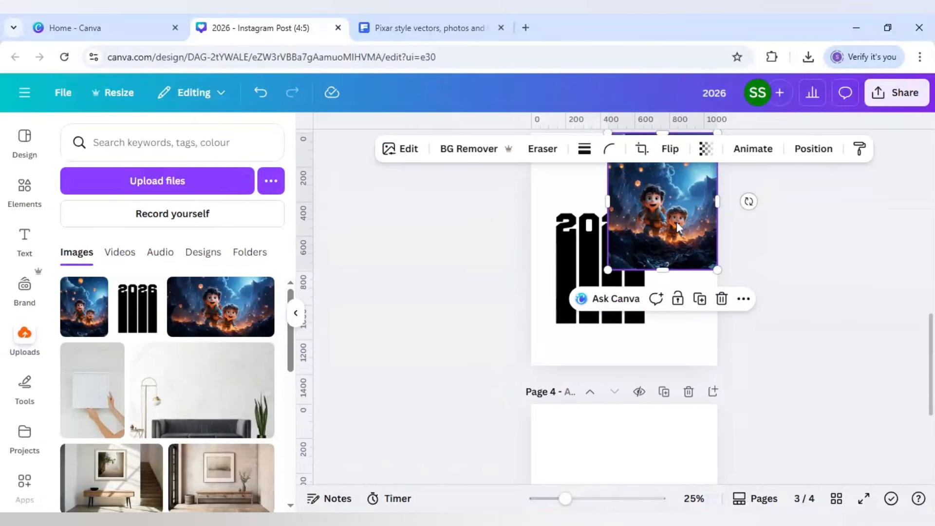
{"action": "left_click", "coordinate": [593, 442]}
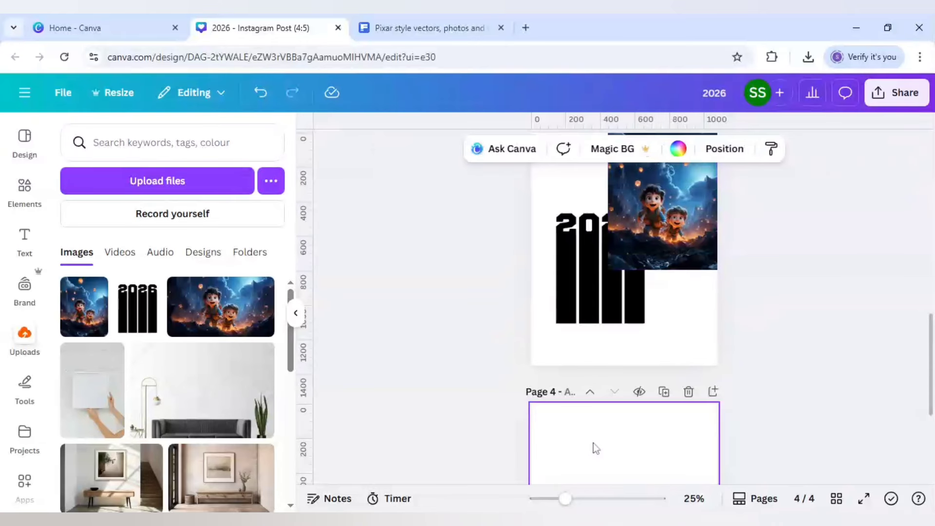
{"action": "key", "text": "ctrl+v"}
{"action": "scroll", "coordinate": [593, 446], "scroll_direction": "down", "scroll_amount": 1}
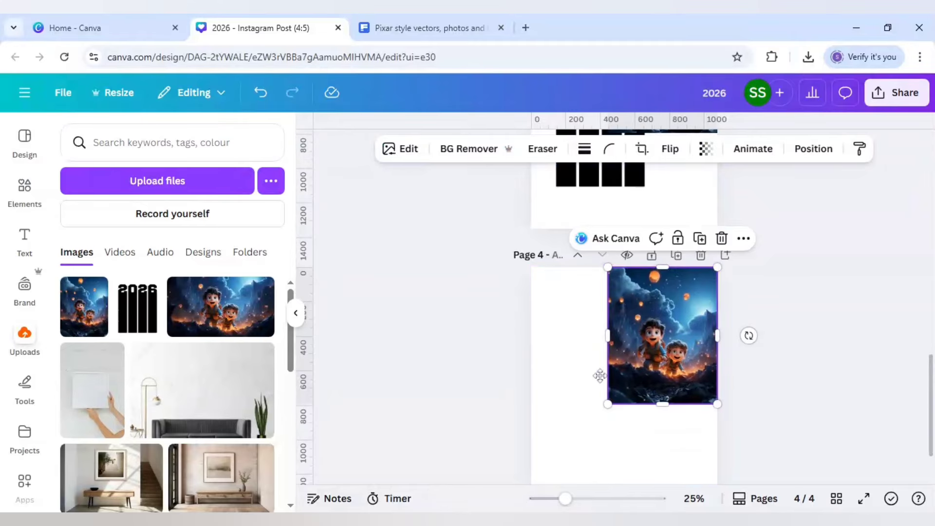
Step: Align the copied picture with page 4's upper-left corner and enlarge it to fill the page
{"action": "left_click_drag", "start_coordinate": [647, 373], "coordinate": [570, 373]}
{"action": "scroll", "coordinate": [570, 373], "scroll_direction": "down", "scroll_amount": 3}
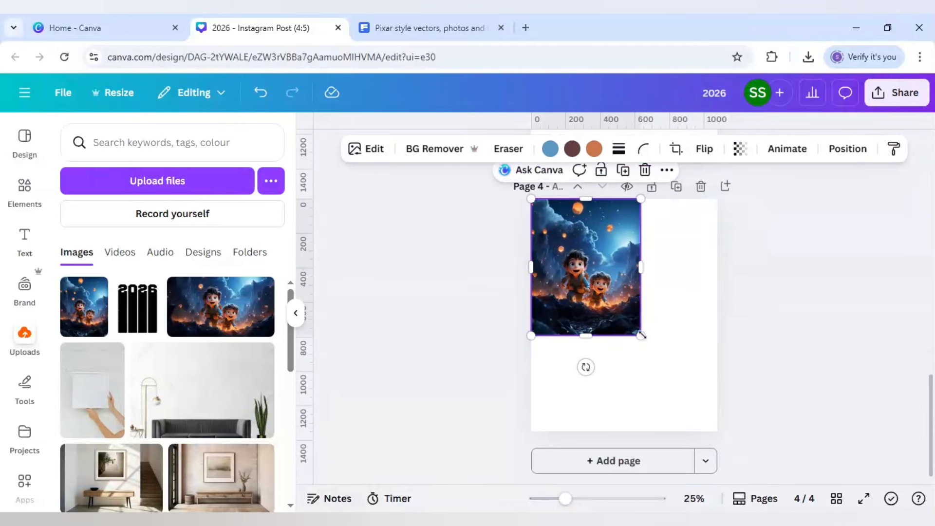
{"action": "left_click_drag", "start_coordinate": [641, 334], "coordinate": [719, 442]}
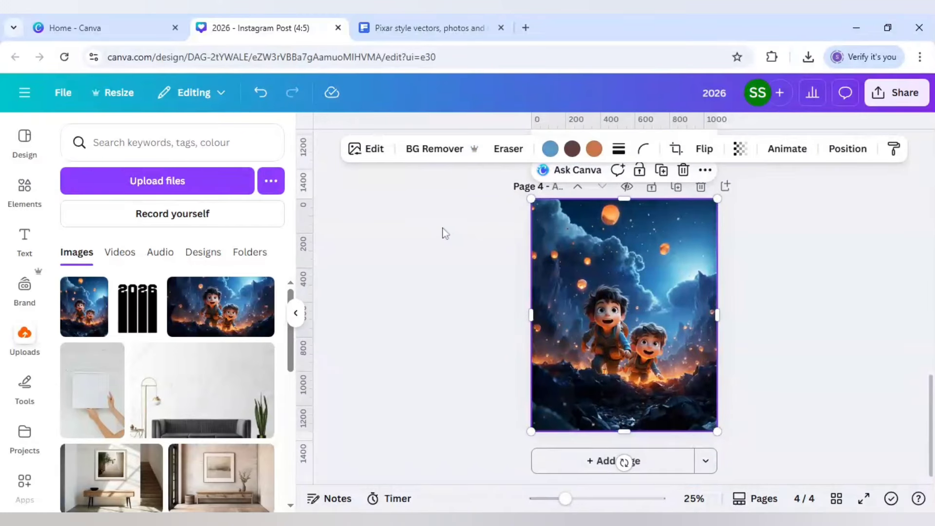
Step: Blur the whole picture on page 4 with an intensity of 90
{"action": "left_click", "coordinate": [364, 155]}
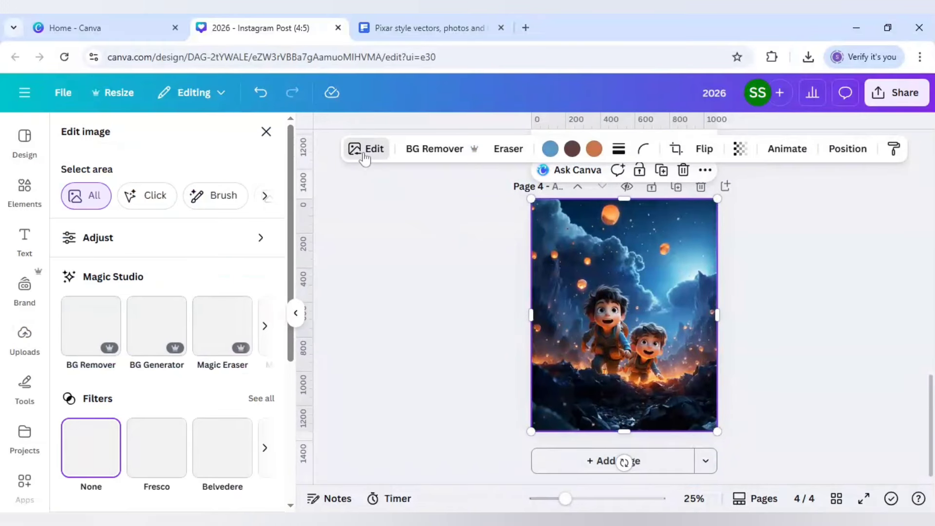
{"action": "scroll", "coordinate": [240, 351], "scroll_direction": "down", "scroll_amount": 3}
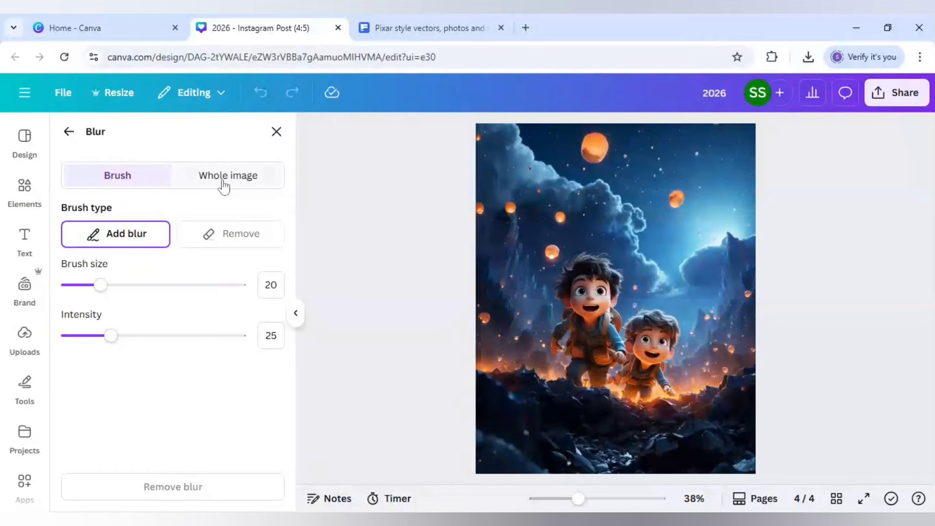
{"action": "left_click", "coordinate": [222, 180]}
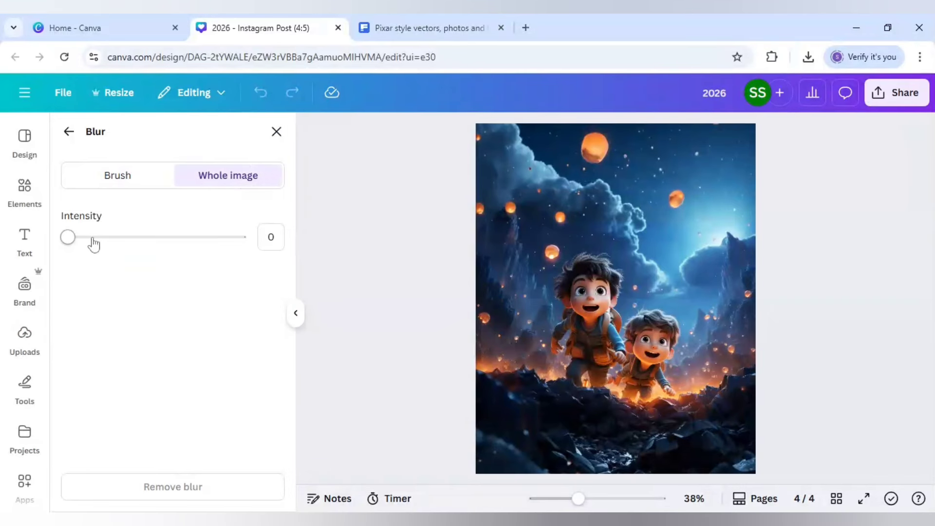
{"action": "left_click", "coordinate": [276, 246]}
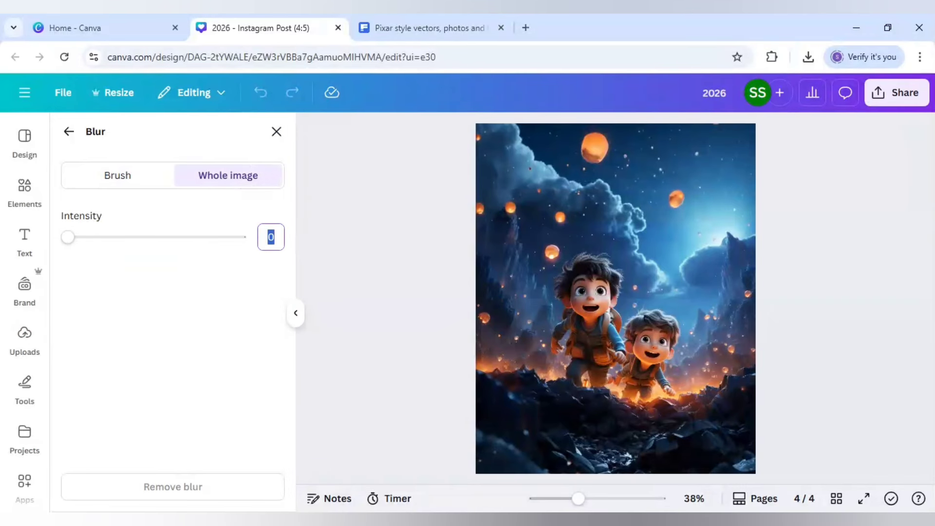
{"action": "type", "text": "90"}
{"action": "key", "text": "Return"}
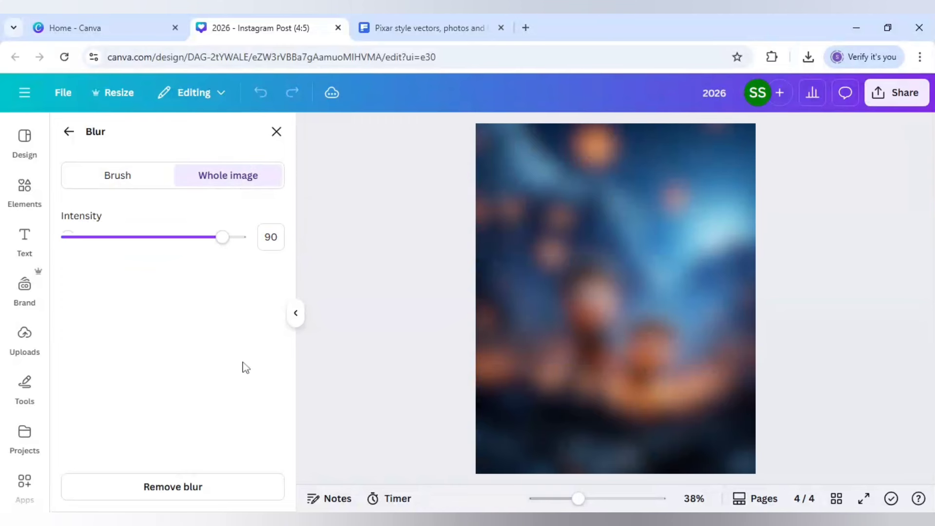
{"action": "left_click", "coordinate": [277, 132]}
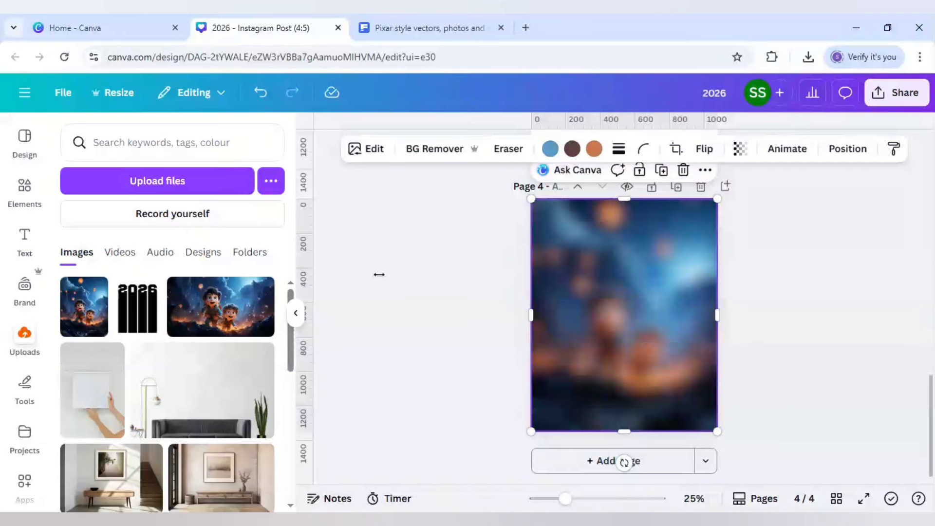
{"action": "left_click", "coordinate": [833, 374]}
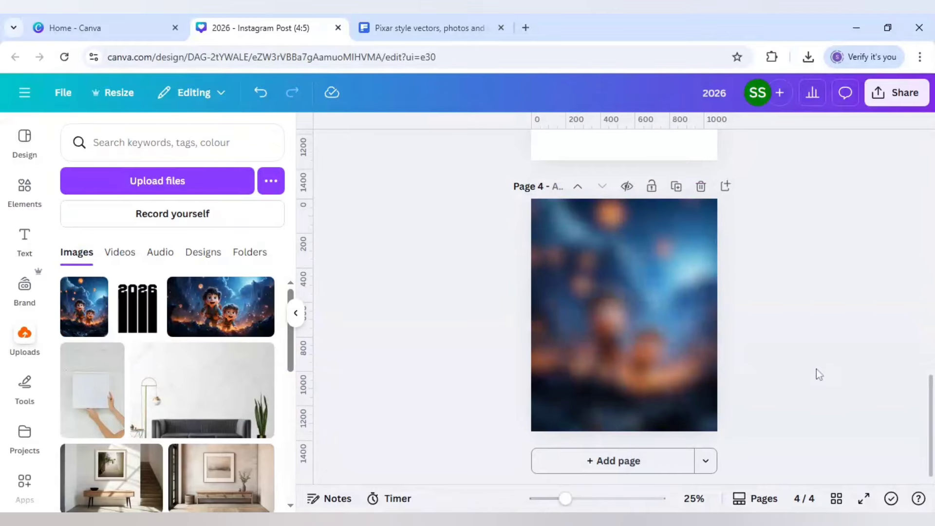
Step: Search the Canva apps for "blend" and open the Blend Image app
{"action": "scroll", "coordinate": [815, 372], "scroll_direction": "up", "scroll_amount": 5}
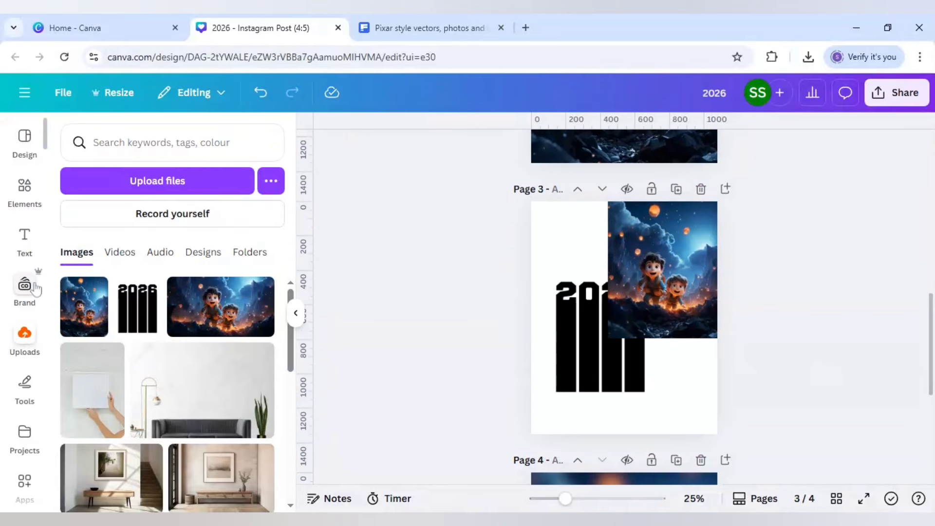
{"action": "scroll", "coordinate": [25, 400], "scroll_direction": "down", "scroll_amount": 2}
{"action": "left_click", "coordinate": [23, 422]}
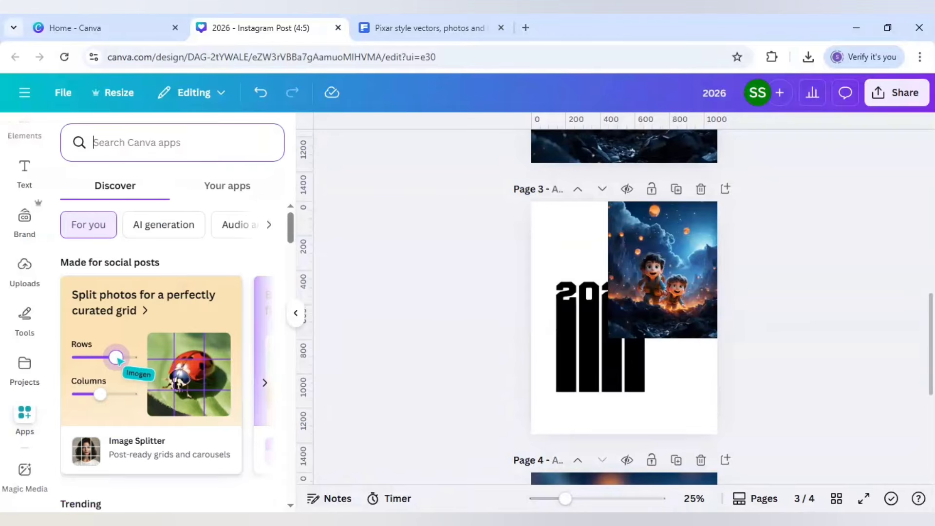
{"action": "type", "text": "blend"}
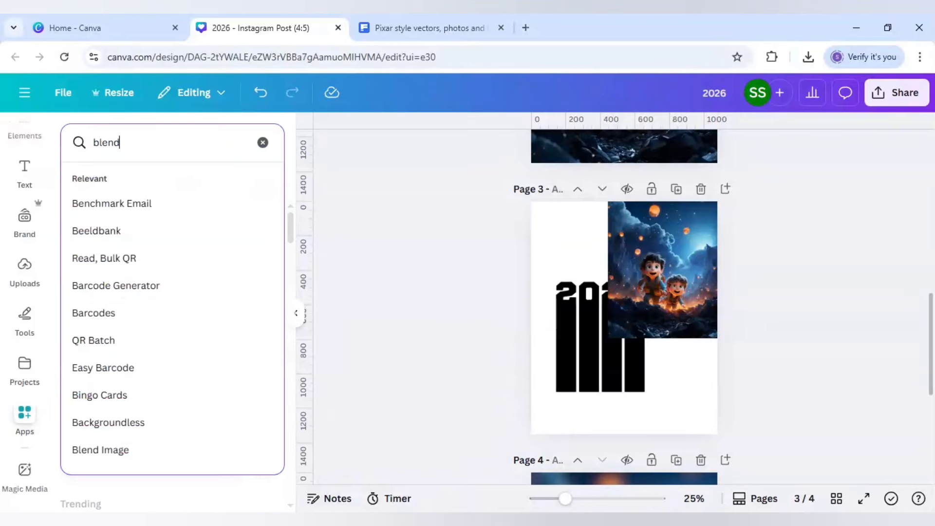
{"action": "key", "text": "Return"}
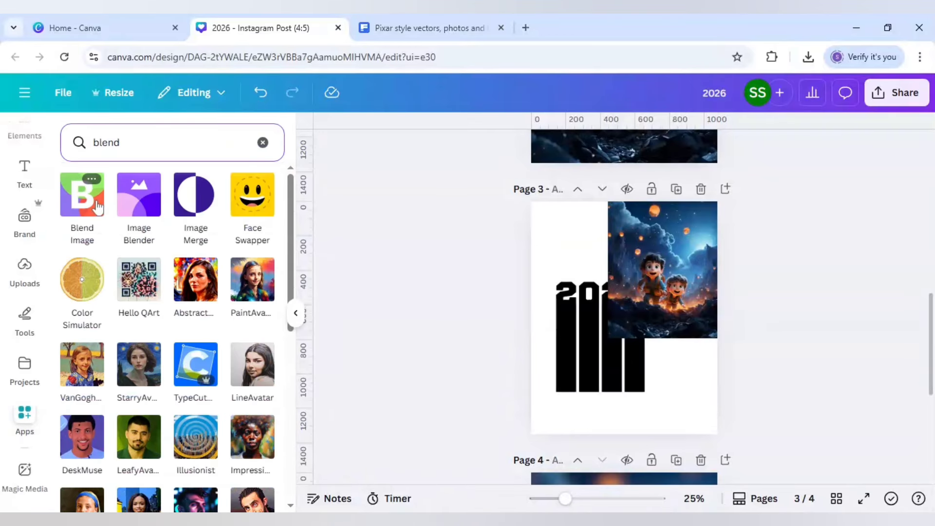
{"action": "left_click", "coordinate": [86, 207]}
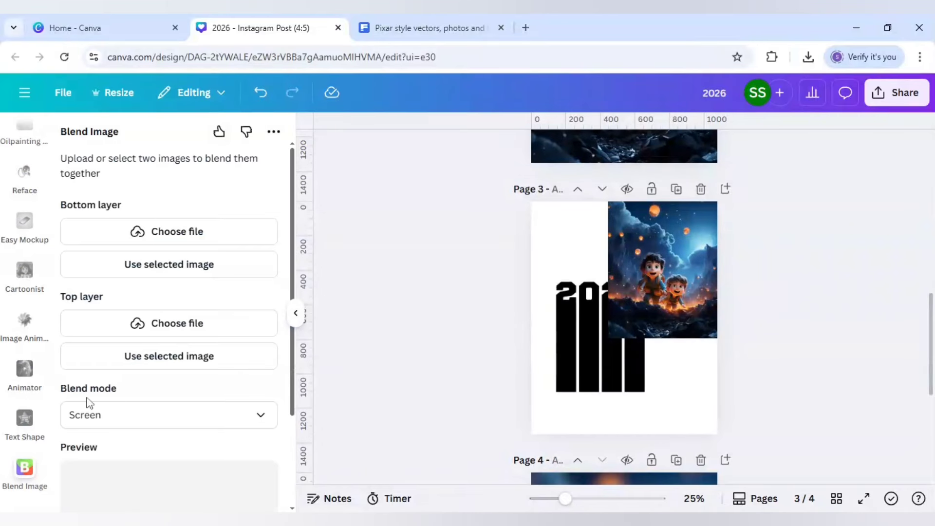
Step: Blend the 2026 image as bottom layer with the boys' picture as top layer in Screen mode and add the result to page 4
{"action": "left_click", "coordinate": [586, 346]}
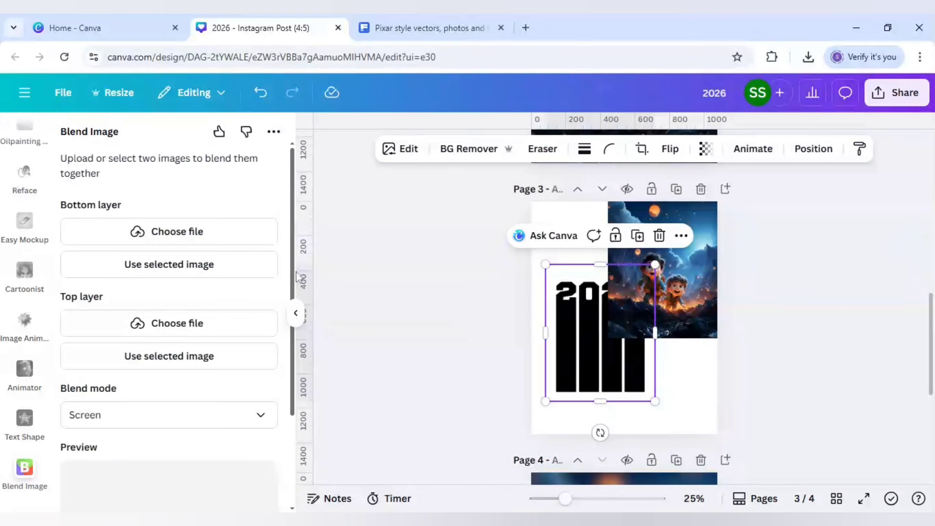
{"action": "left_click", "coordinate": [160, 267]}
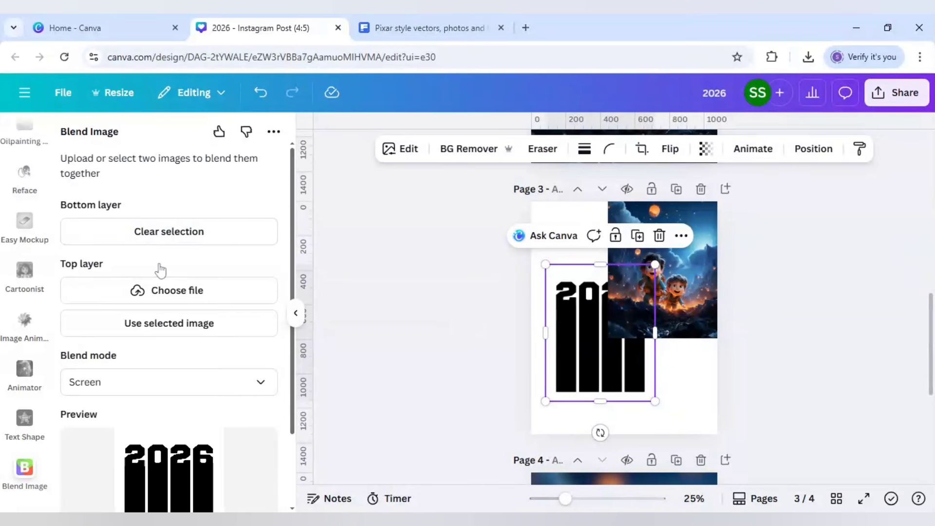
{"action": "left_click", "coordinate": [674, 292]}
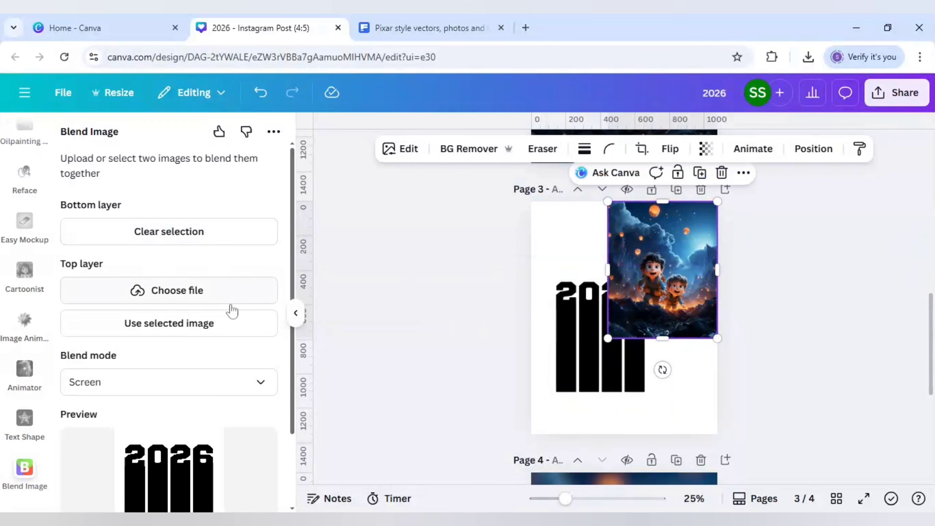
{"action": "left_click", "coordinate": [173, 325]}
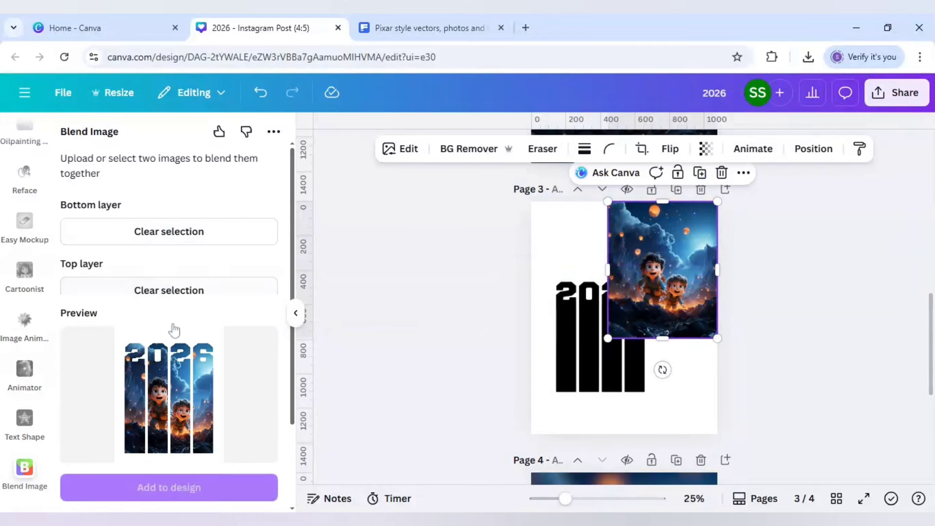
{"action": "scroll", "coordinate": [436, 425], "scroll_direction": "down", "scroll_amount": 5}
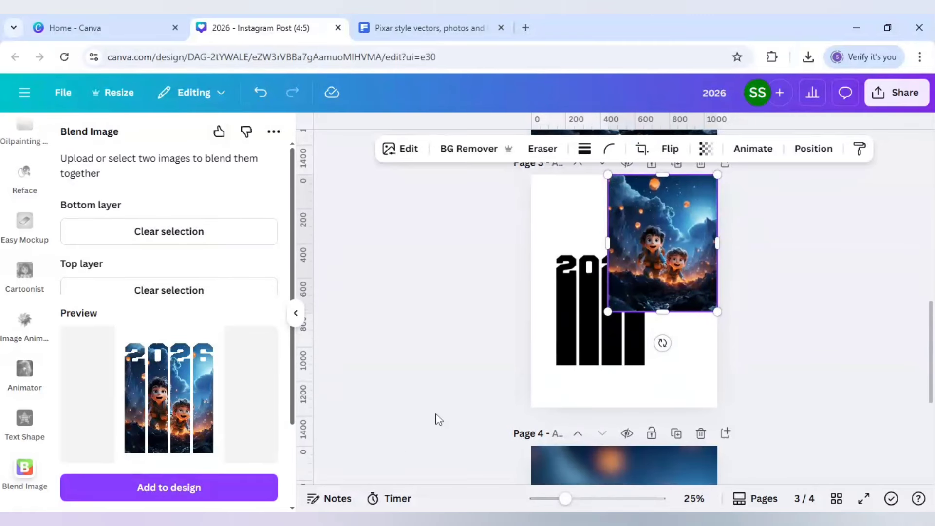
{"action": "left_click", "coordinate": [197, 488]}
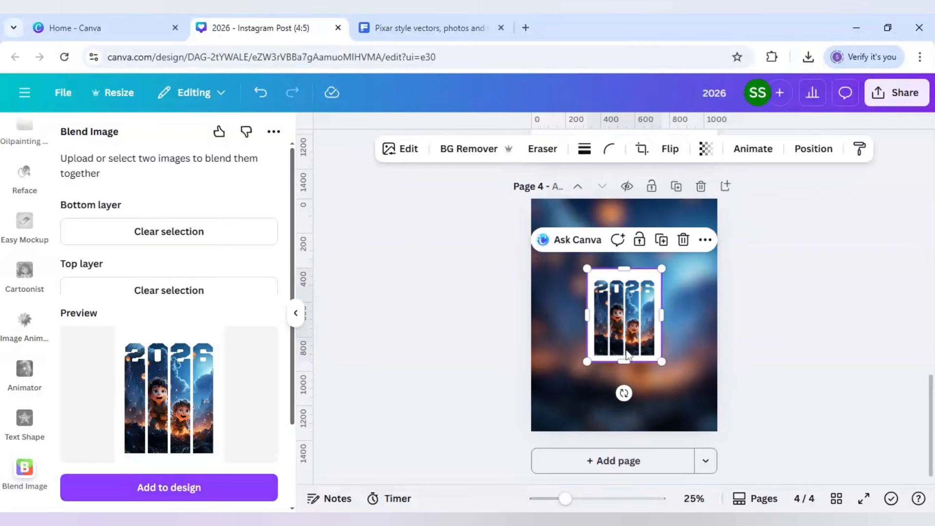
Step: Enlarge the blended 2026 image to fill page 4 and remove its background
{"action": "left_click_drag", "start_coordinate": [596, 300], "coordinate": [558, 254]}
{"action": "left_click_drag", "start_coordinate": [606, 291], "coordinate": [715, 433]}
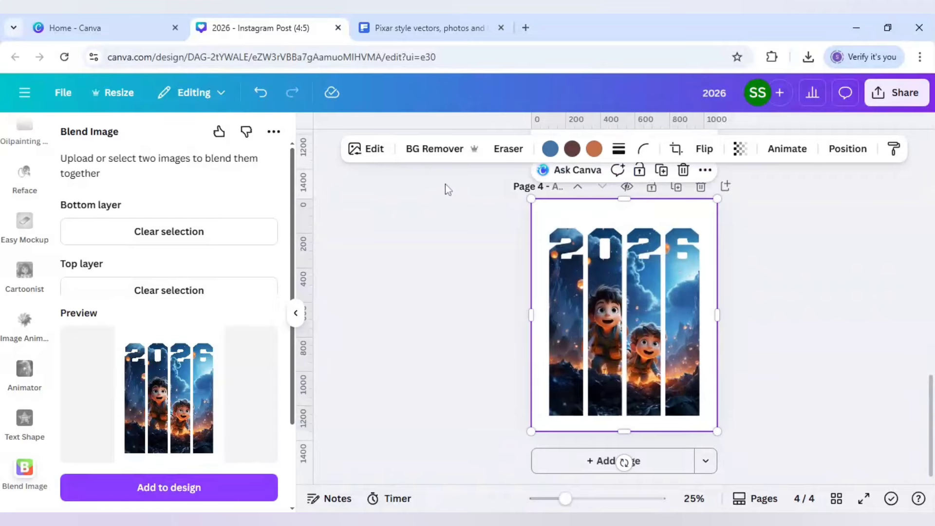
{"action": "left_click", "coordinate": [426, 149]}
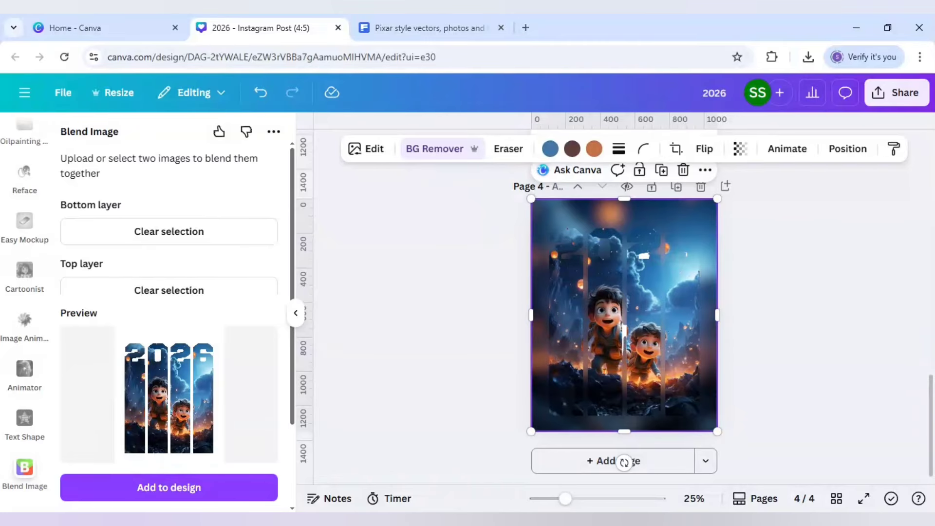
Step: Erase the leftover white area in the second 2 of the blended 2026 image, using eraser sizes 5 and 3
{"action": "left_click", "coordinate": [427, 150]}
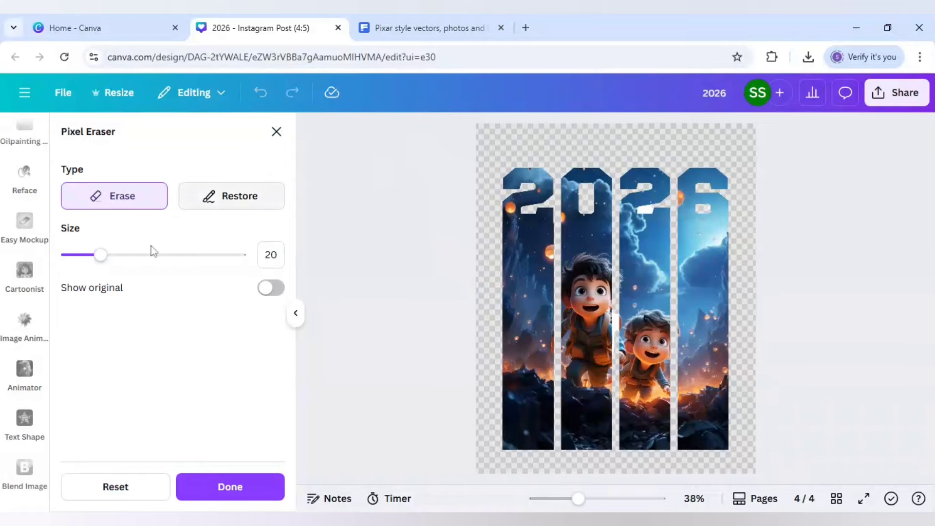
{"action": "left_click_drag", "start_coordinate": [95, 258], "coordinate": [82, 258]}
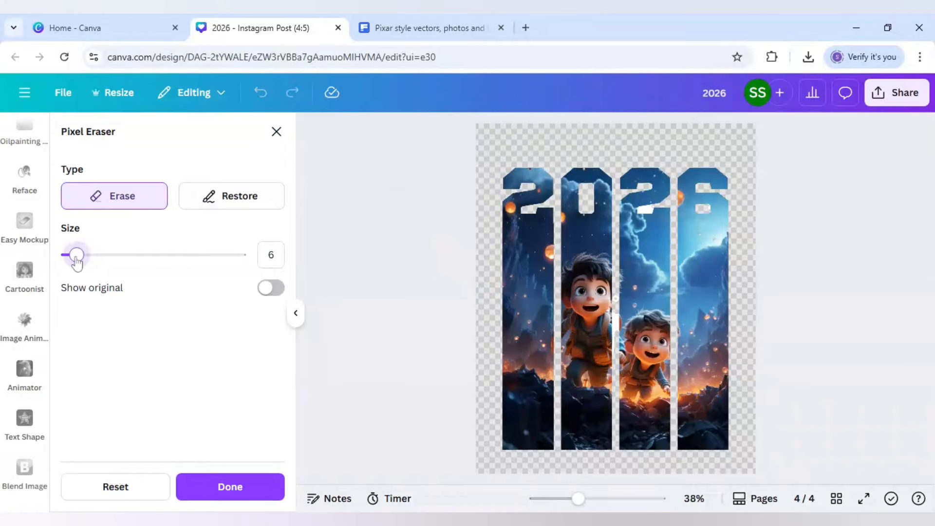
{"action": "left_click_drag", "start_coordinate": [76, 260], "coordinate": [74, 259]}
{"action": "left_click_drag", "start_coordinate": [577, 498], "coordinate": [618, 498]}
{"action": "scroll", "coordinate": [854, 278], "scroll_direction": "up", "scroll_amount": 5}
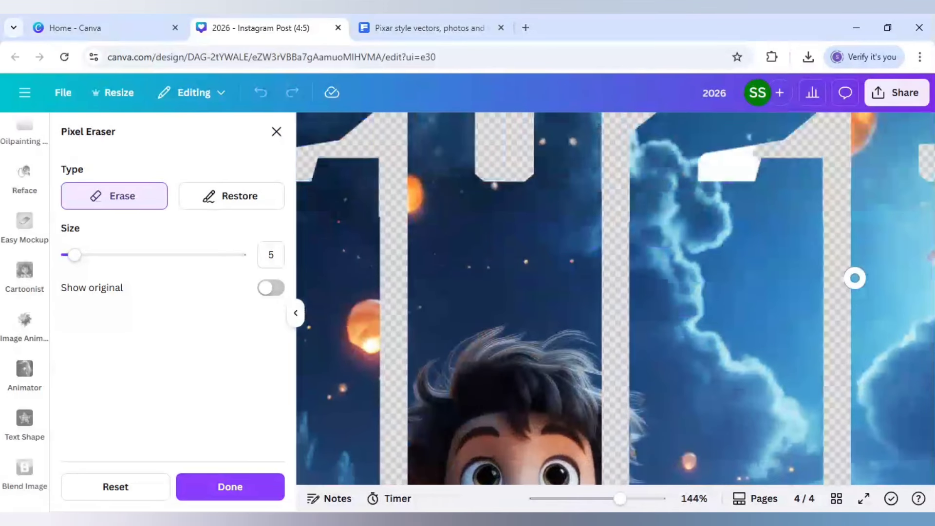
{"action": "scroll", "coordinate": [855, 278], "scroll_direction": "up", "scroll_amount": 2}
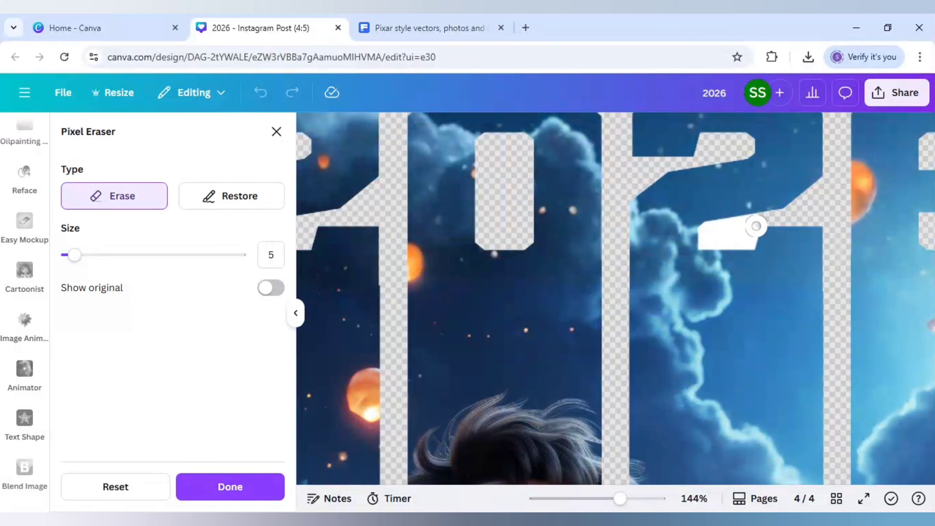
{"action": "mouse_move", "coordinate": [755, 224]}
{"action": "left_mouse_down"}
{"action": "mouse_move", "coordinate": [707, 237]}
{"action": "mouse_move", "coordinate": [748, 233]}
{"action": "left_mouse_up"}
{"action": "key", "text": "Left"}
{"action": "key", "text": "Left"}
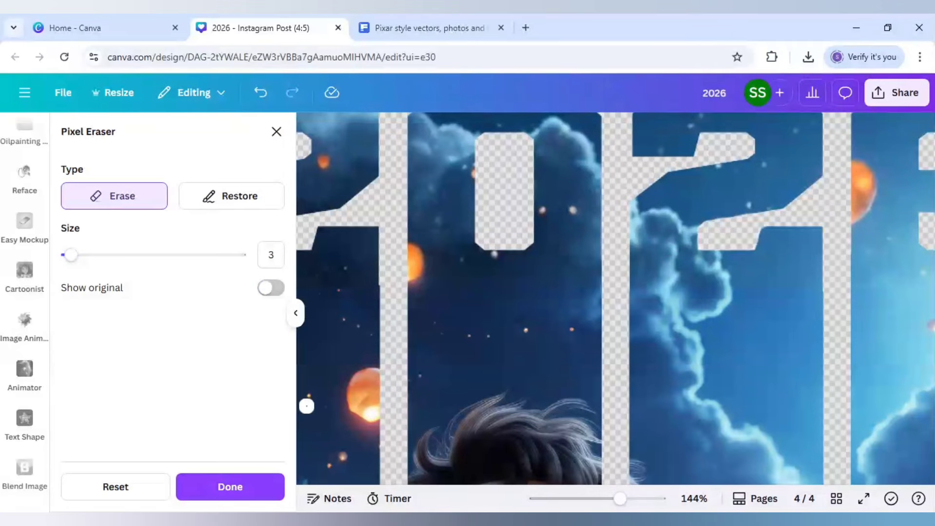
{"action": "left_click", "coordinate": [226, 487]}
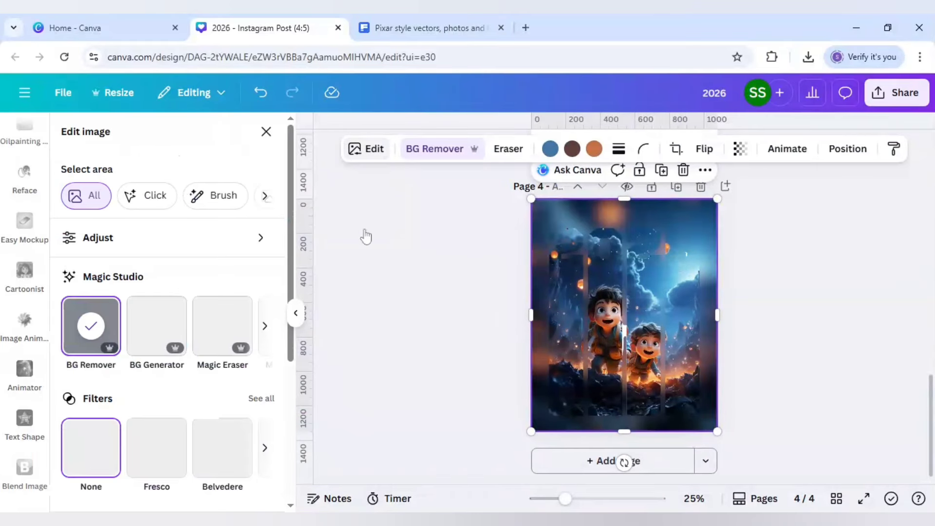
Step: Apply an Outline shadow effect to the blended 2026 image on page 4
{"action": "scroll", "coordinate": [175, 393], "scroll_direction": "down", "scroll_amount": 3}
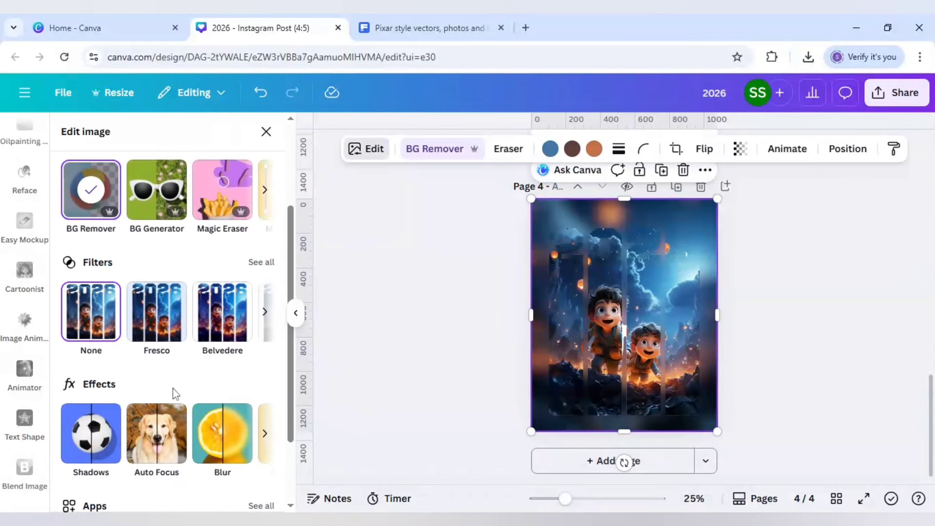
{"action": "left_click", "coordinate": [105, 437]}
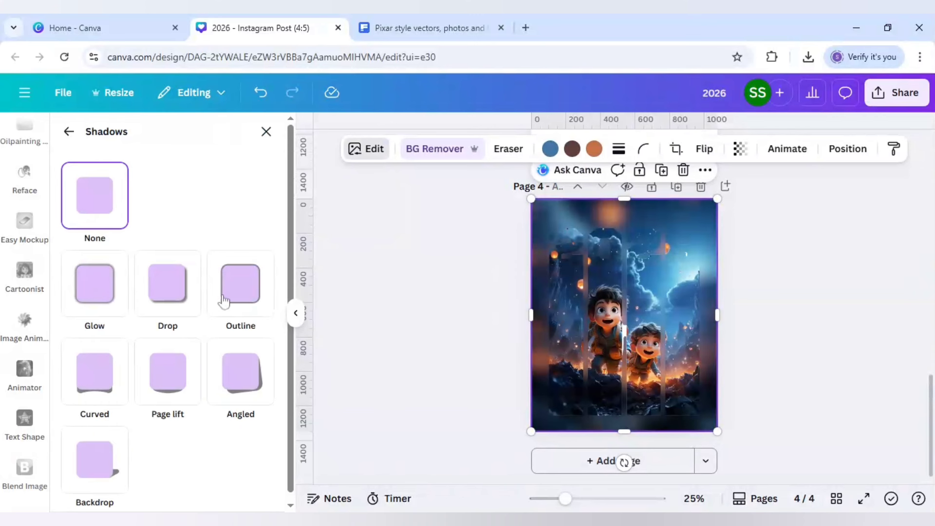
{"action": "left_click", "coordinate": [240, 378]}
{"action": "scroll", "coordinate": [240, 378], "scroll_direction": "down", "scroll_amount": 3}
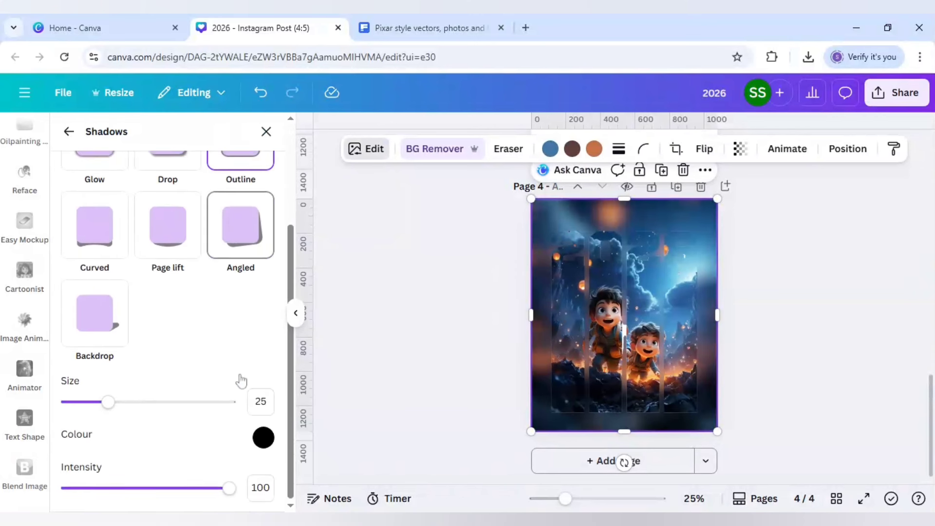
Step: Set the 2026 outline's size to 7 and its colour to white
{"action": "left_click", "coordinate": [262, 404]}
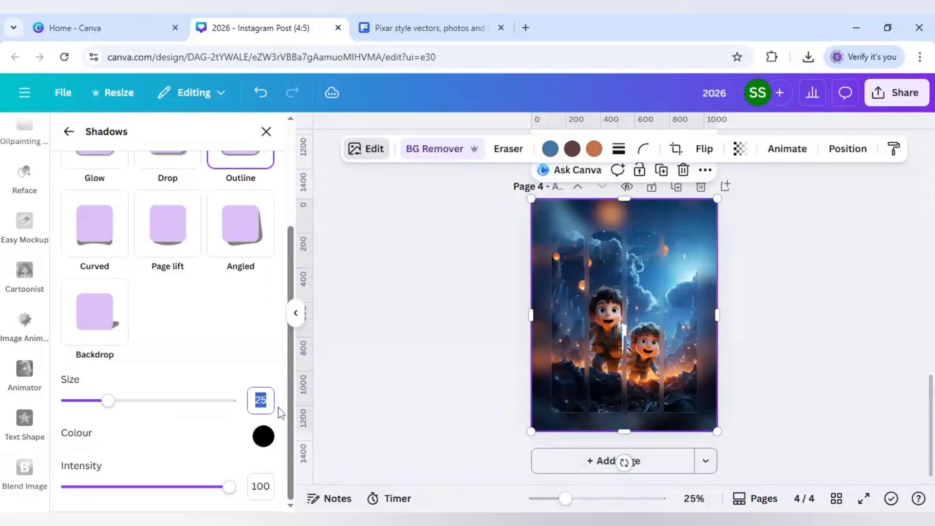
{"action": "type", "text": "10"}
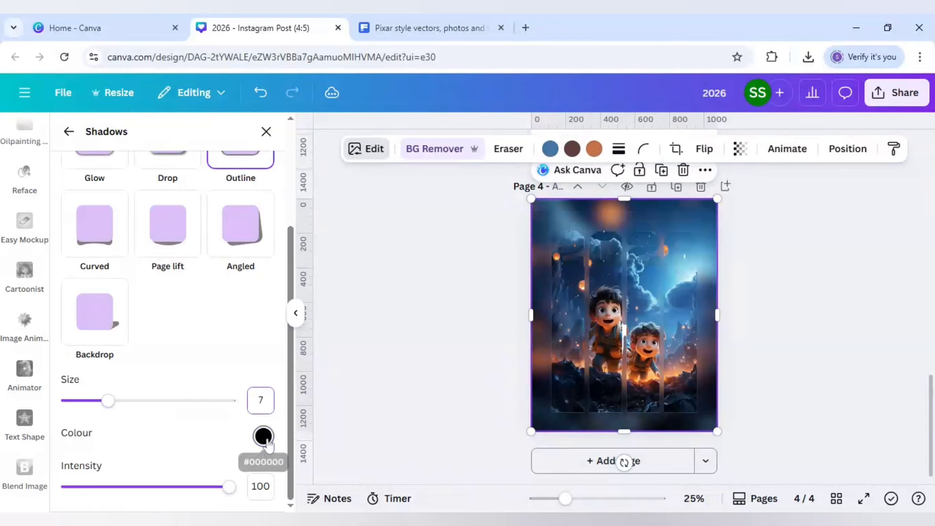
{"action": "left_click", "coordinate": [262, 435]}
{"action": "left_click_drag", "start_coordinate": [269, 352], "coordinate": [266, 278]}
{"action": "left_click", "coordinate": [201, 341]}
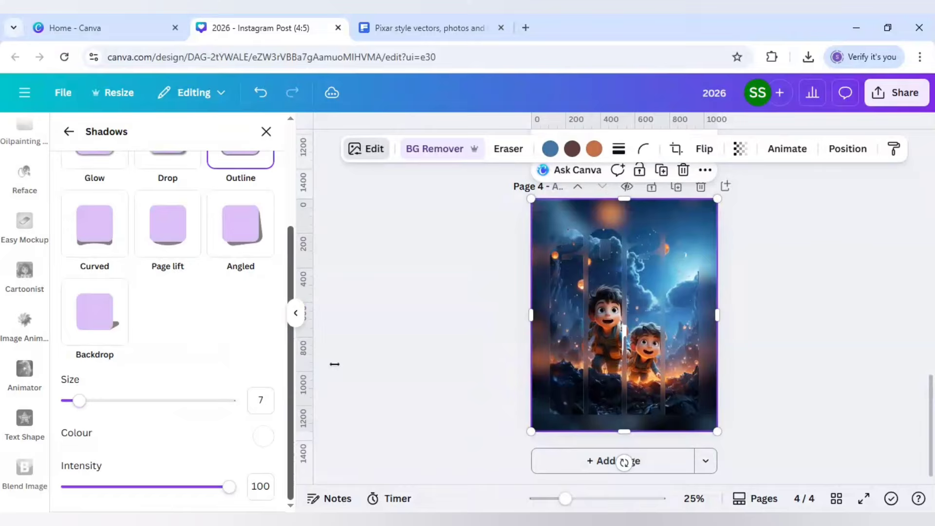
{"action": "left_click", "coordinate": [392, 370]}
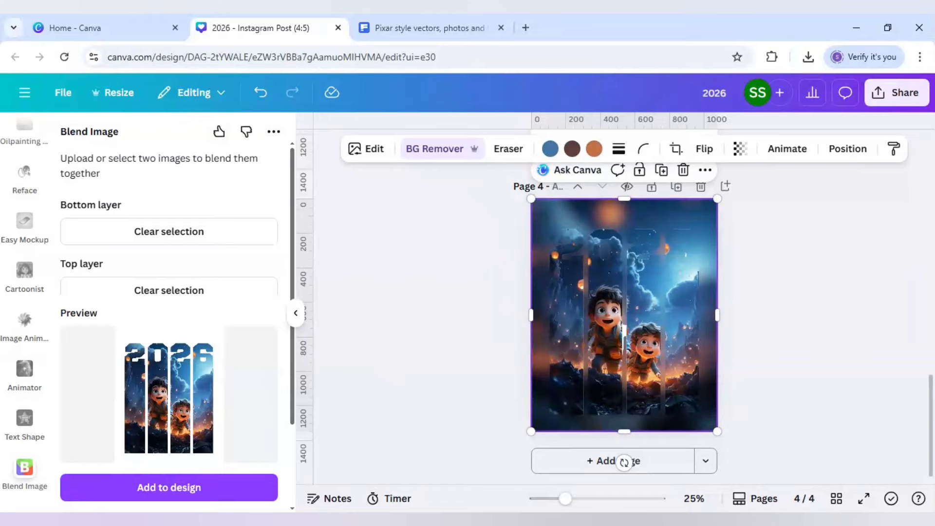
{"action": "key", "text": "ctrl+["}
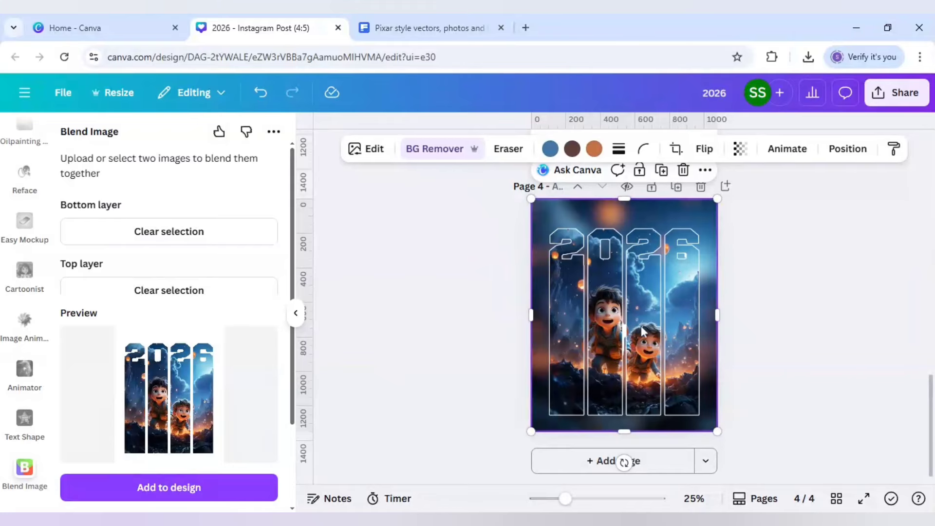
Step: Copy the boys' picture from page 3 and paste it onto page 4
{"action": "scroll", "coordinate": [433, 378], "scroll_direction": "up", "scroll_amount": 5}
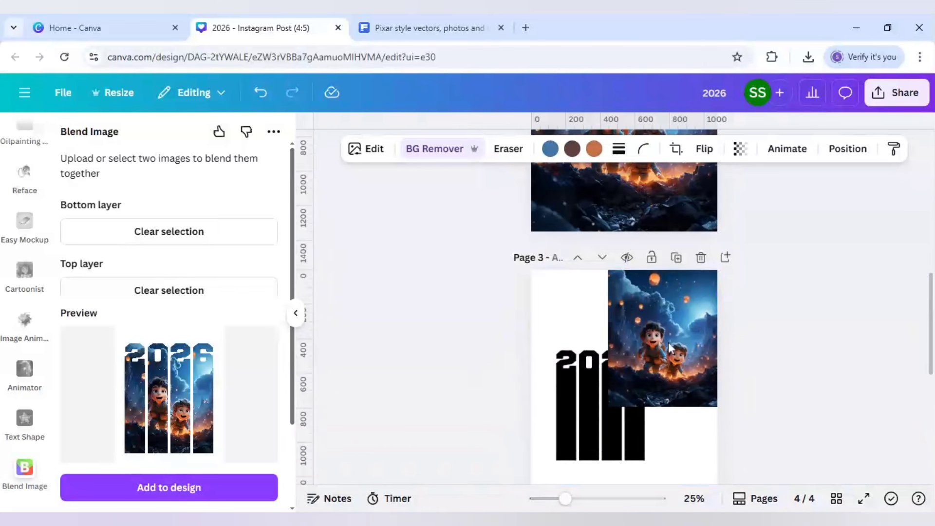
{"action": "left_click", "coordinate": [657, 341]}
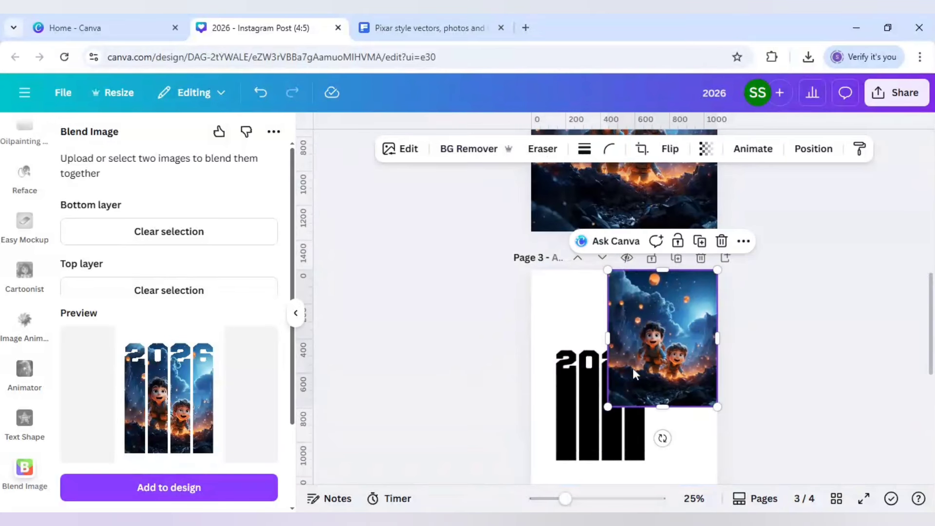
{"action": "left_click", "coordinate": [489, 360]}
{"action": "scroll", "coordinate": [489, 360], "scroll_direction": "down", "scroll_amount": 5}
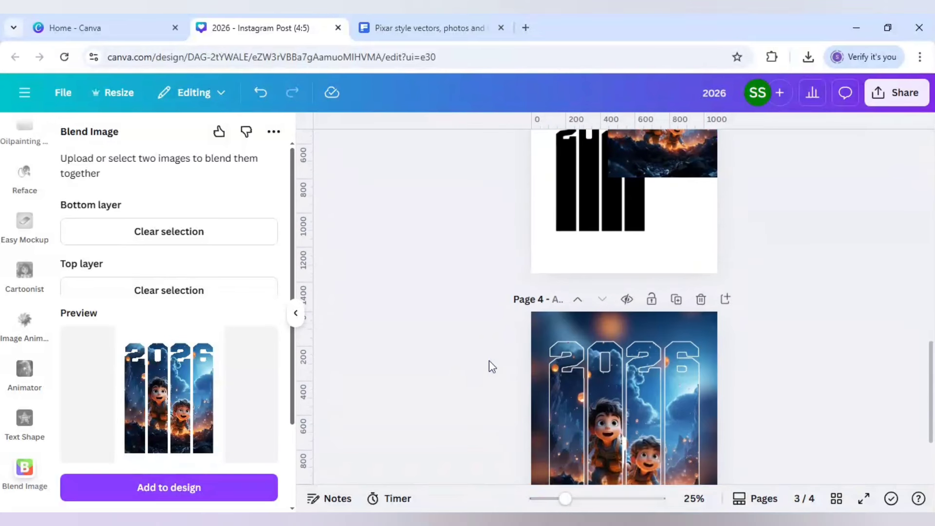
{"action": "left_click", "coordinate": [553, 337]}
{"action": "key", "text": "ctrl+v"}
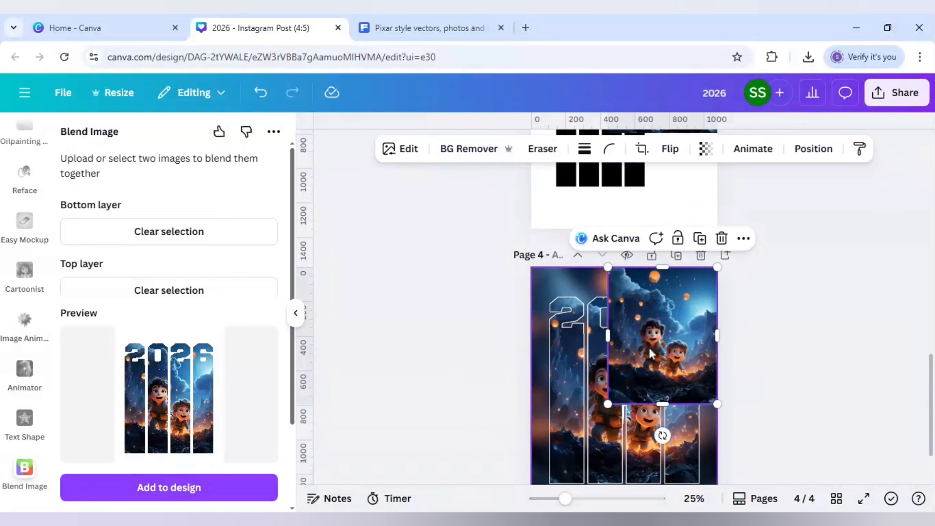
Step: Enlarge the pasted boys' picture to fill page 4 and remove its background
{"action": "left_click_drag", "start_coordinate": [687, 359], "coordinate": [611, 360]}
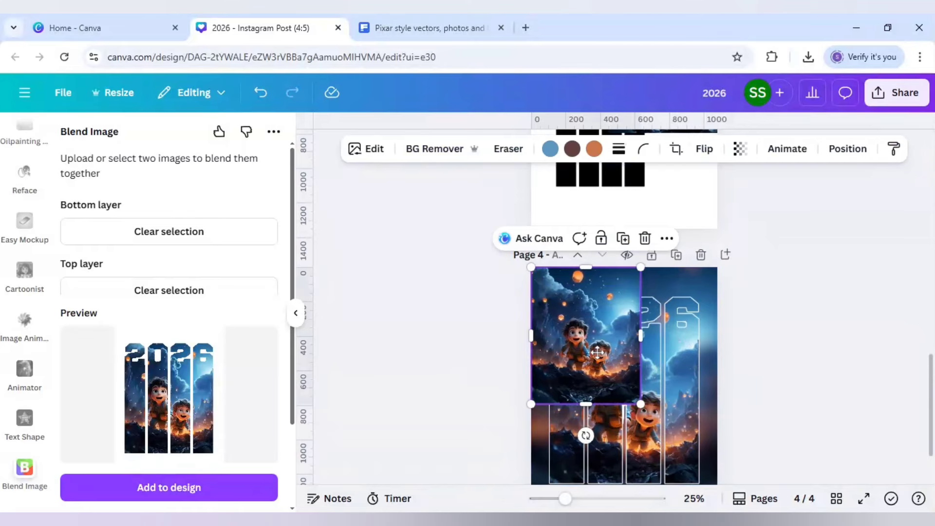
{"action": "scroll", "coordinate": [610, 360], "scroll_direction": "down", "scroll_amount": 2}
{"action": "left_click_drag", "start_coordinate": [640, 336], "coordinate": [722, 420]}
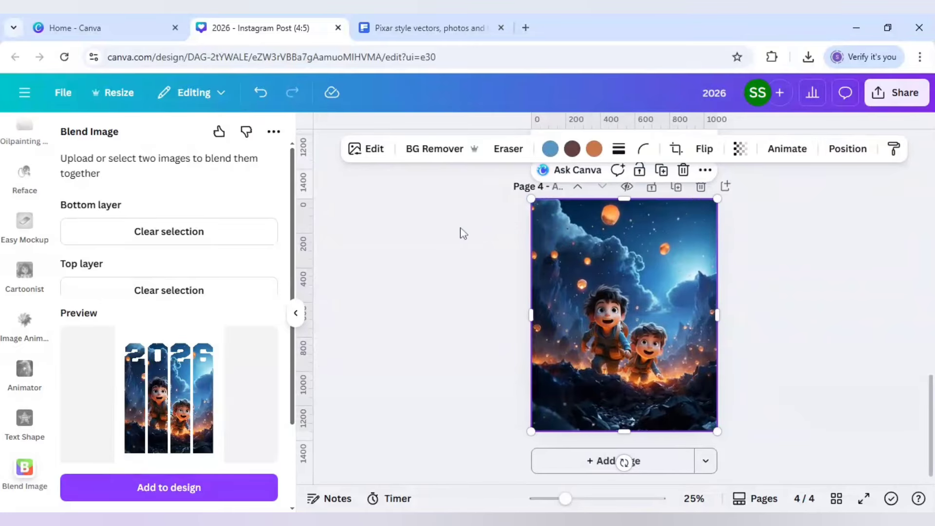
{"action": "left_click", "coordinate": [431, 153]}
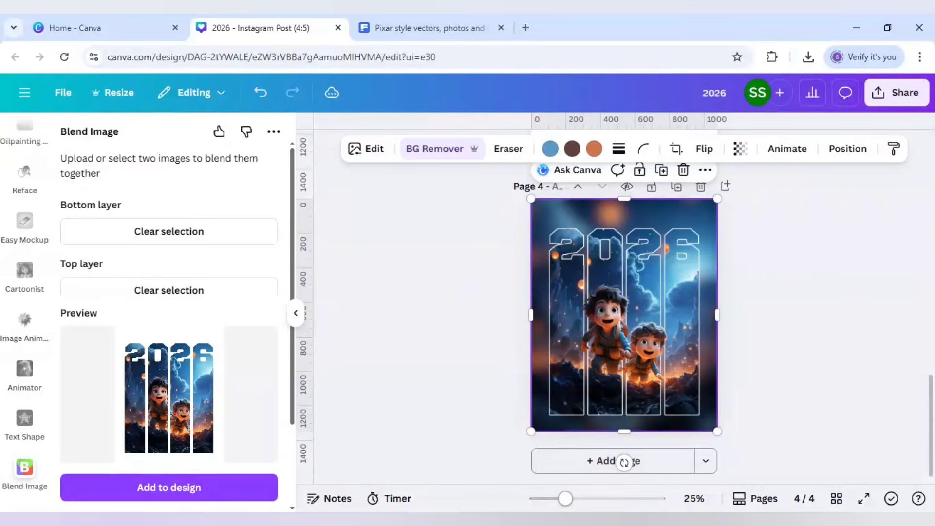
{"action": "left_click_drag", "start_coordinate": [564, 498], "coordinate": [584, 498]}
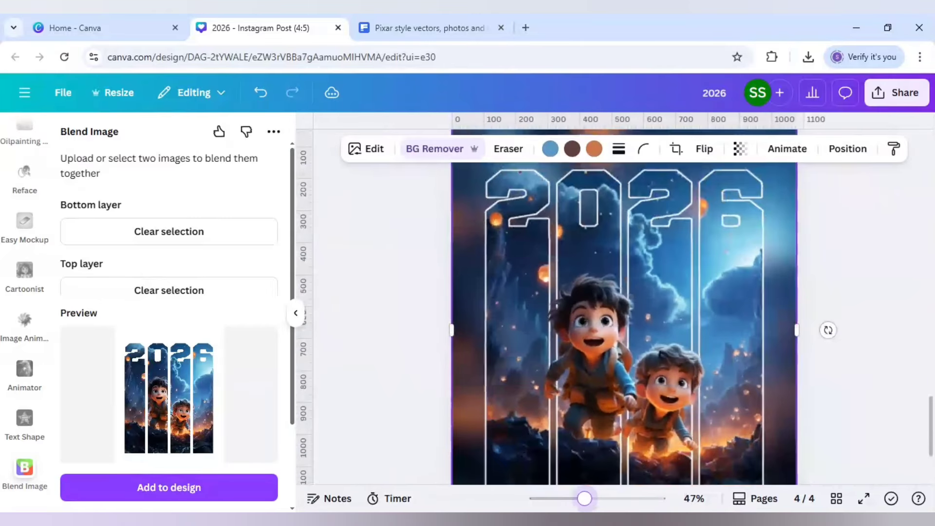
{"action": "left_click_drag", "start_coordinate": [615, 414], "coordinate": [615, 410]}
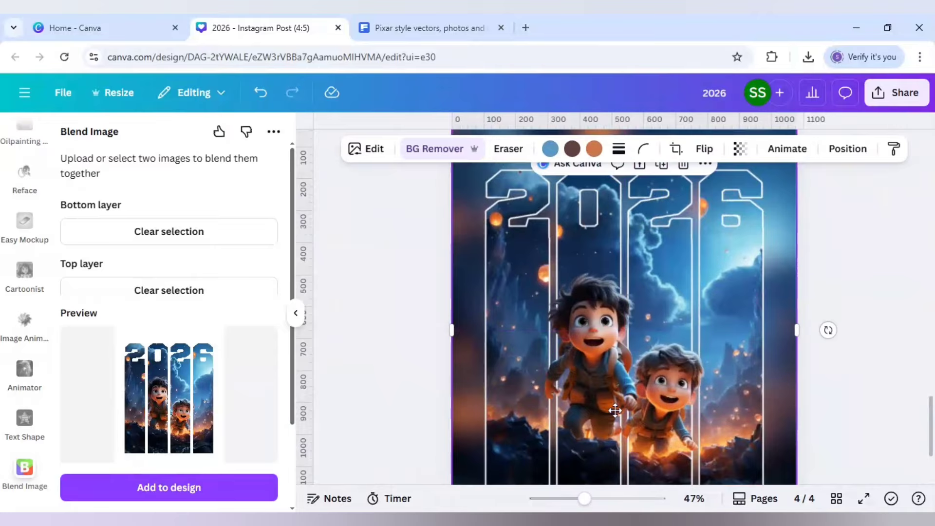